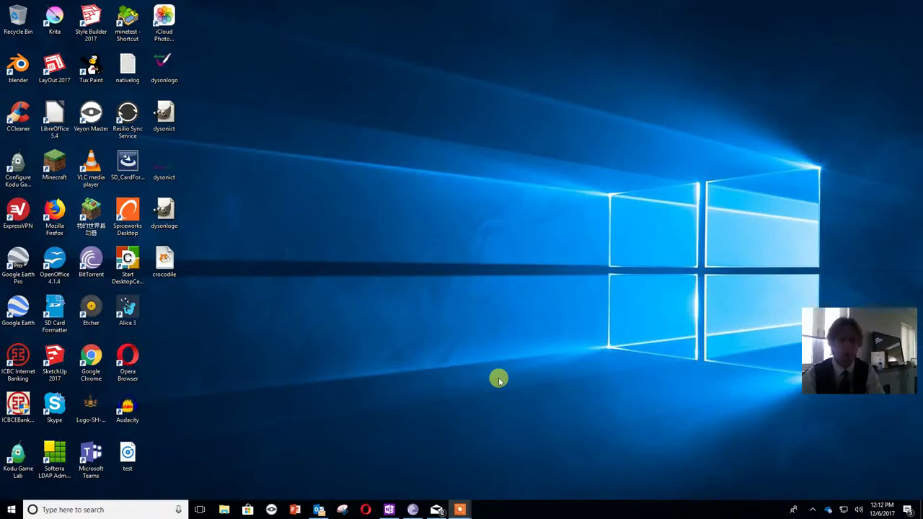
Open the Start menu and expand the SketchUp 2016 folder in the app list
left_click(11, 510)
scroll(101, 383, "down", 15)
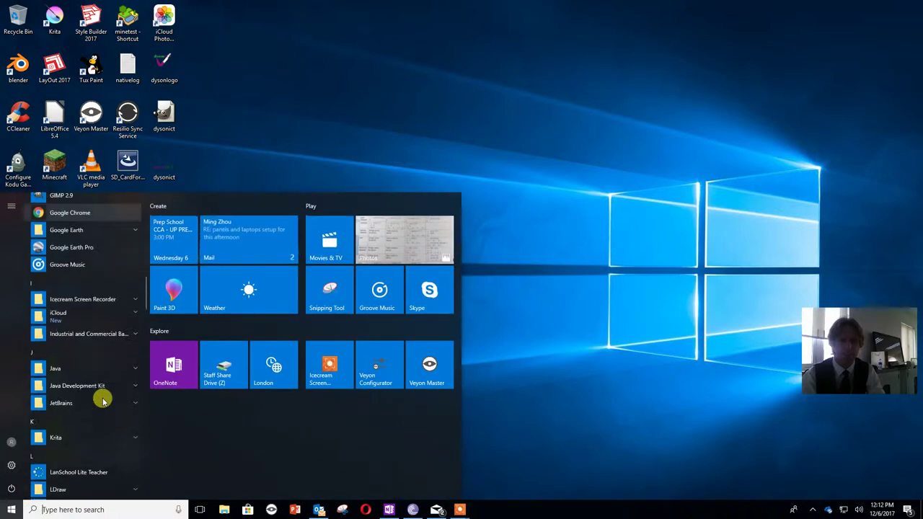
scroll(104, 397, "down", 10)
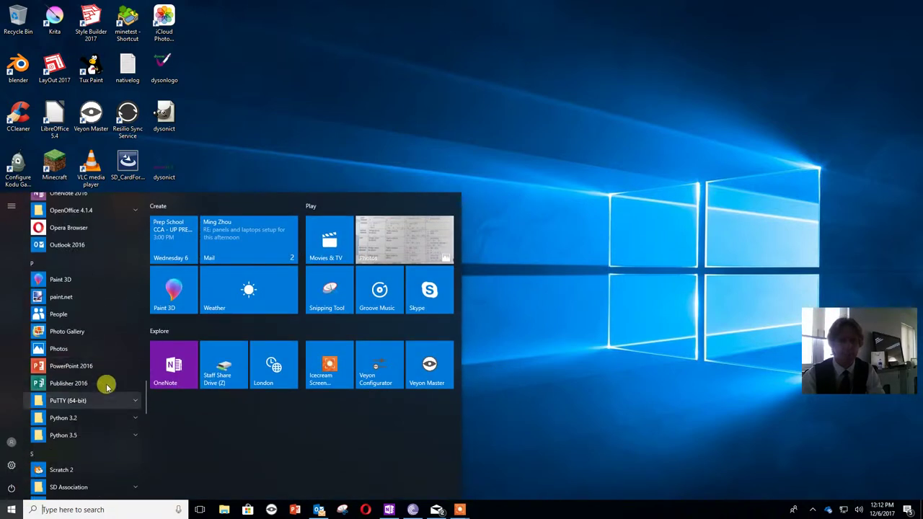
scroll(110, 377, "down", 5)
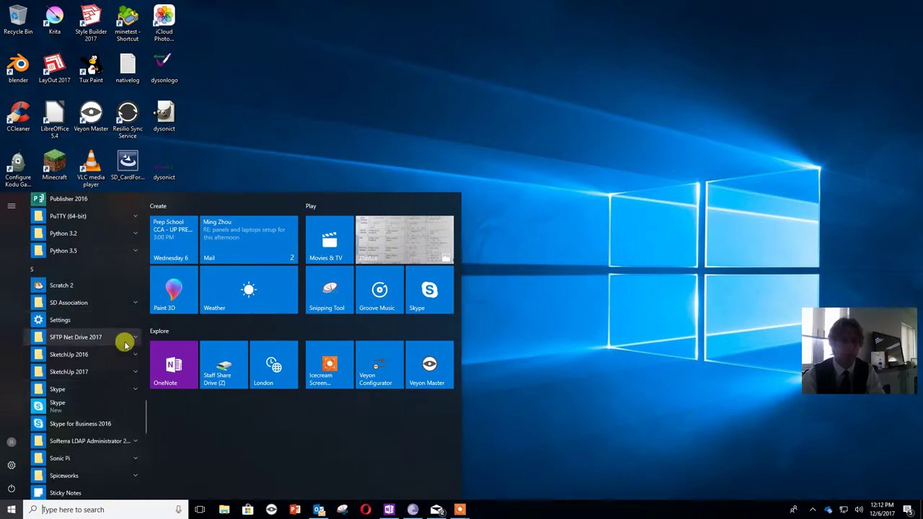
left_click(124, 356)
Launch SketchUp, start a new model, then zoom out and pan the origin left
left_click(108, 388)
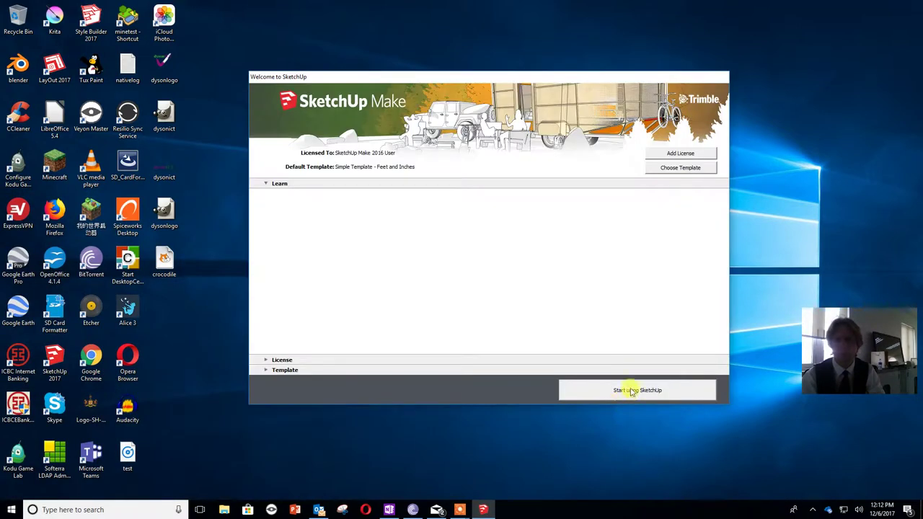
left_click(632, 390)
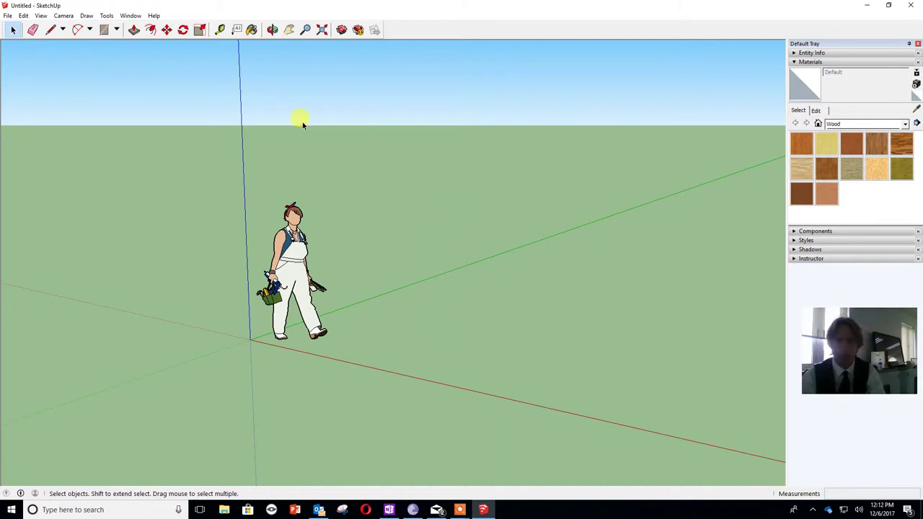
left_click(289, 29)
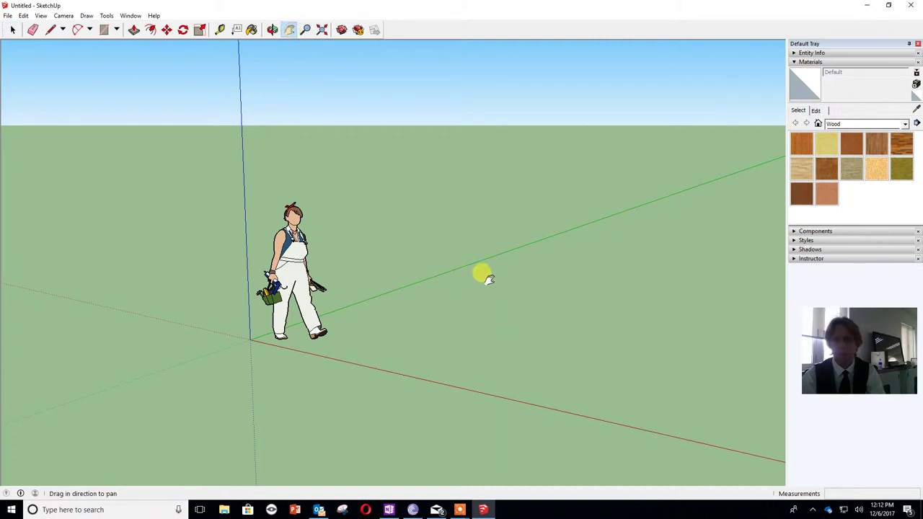
scroll(481, 276, "down", 4)
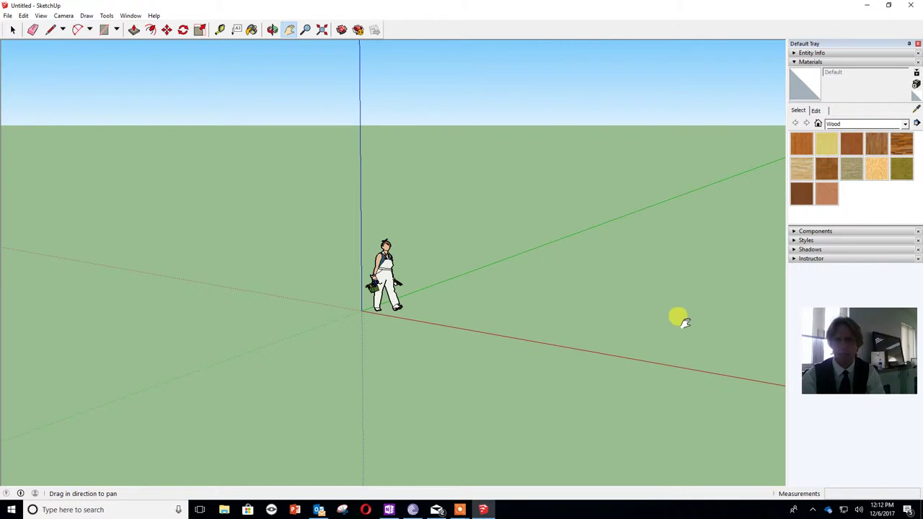
left_click_drag(713, 304, 409, 283)
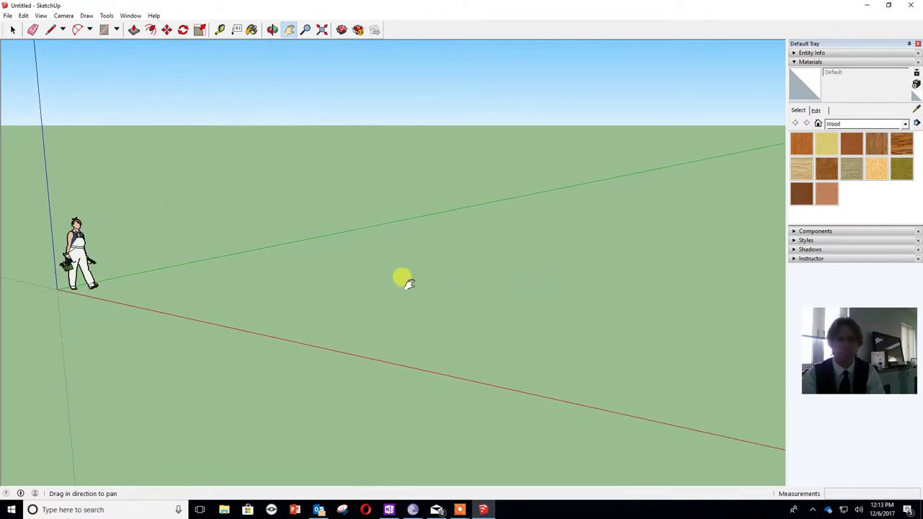
Draw a ground rectangle about 71' 4 11/16" by 54' 8 1/4" from the origin
left_click(104, 30)
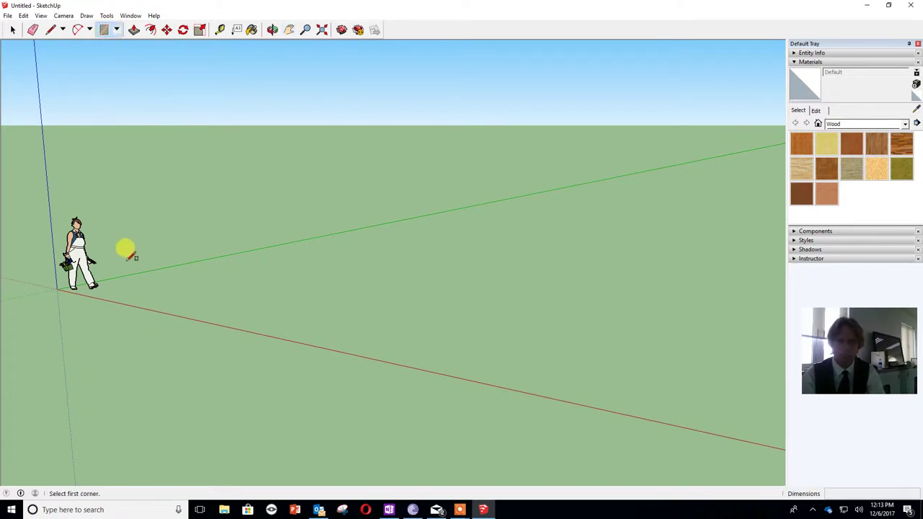
left_click(114, 285)
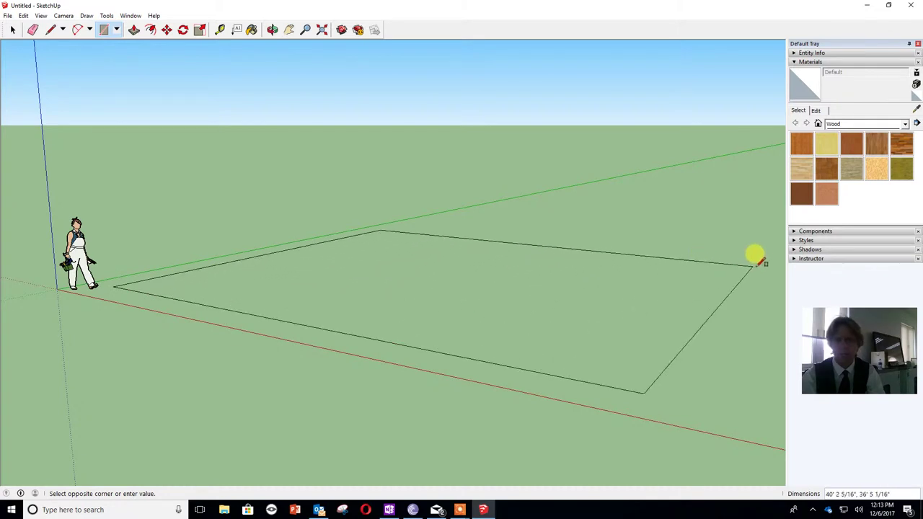
scroll(783, 258, "up", 3)
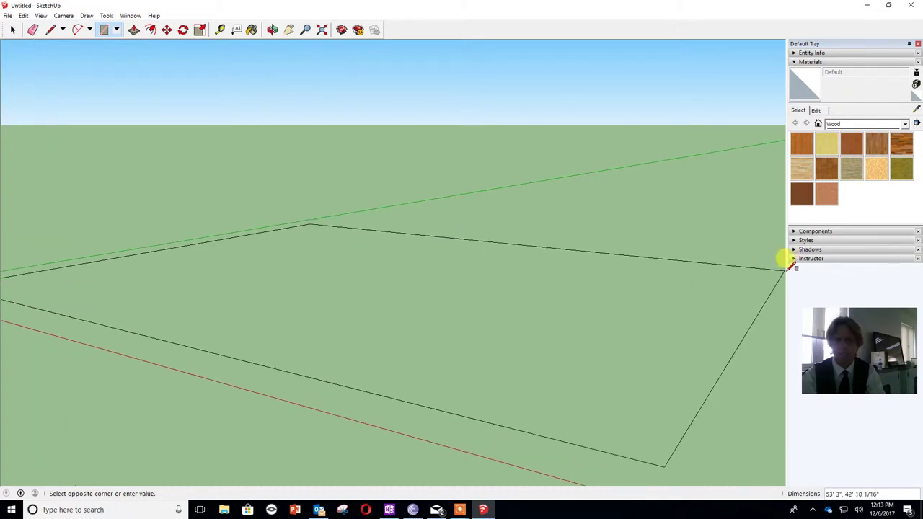
scroll(779, 258, "up", 2)
scroll(779, 263, "up", 2)
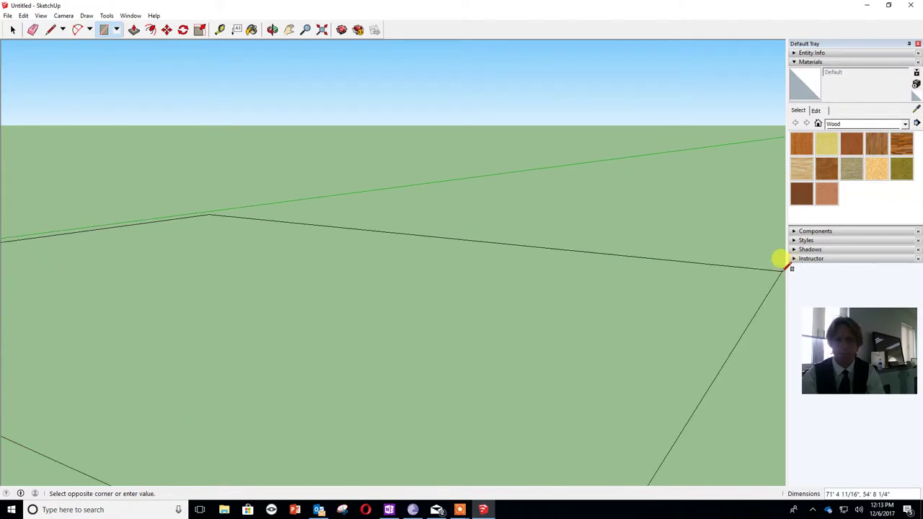
left_click(782, 270)
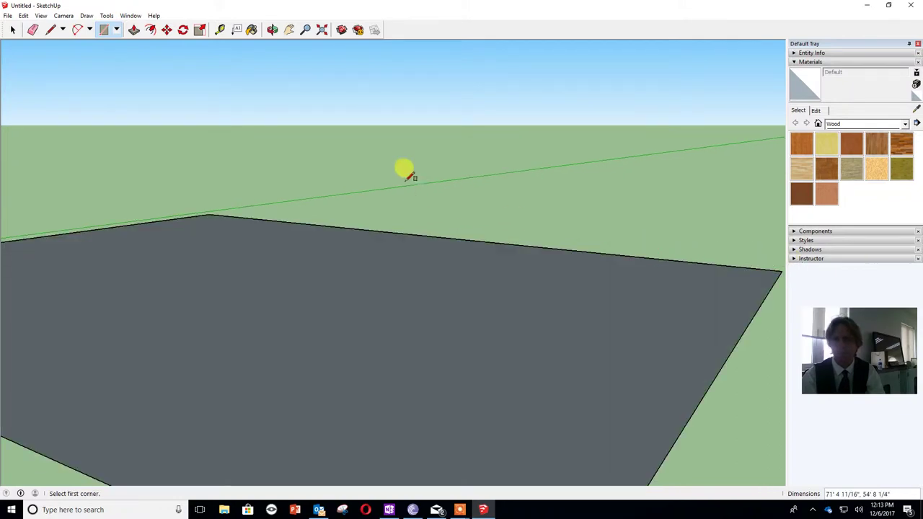
Paint the ground rectangle Grass Dark Green from Landscaping, Fencing and Vegetation
left_click(253, 30)
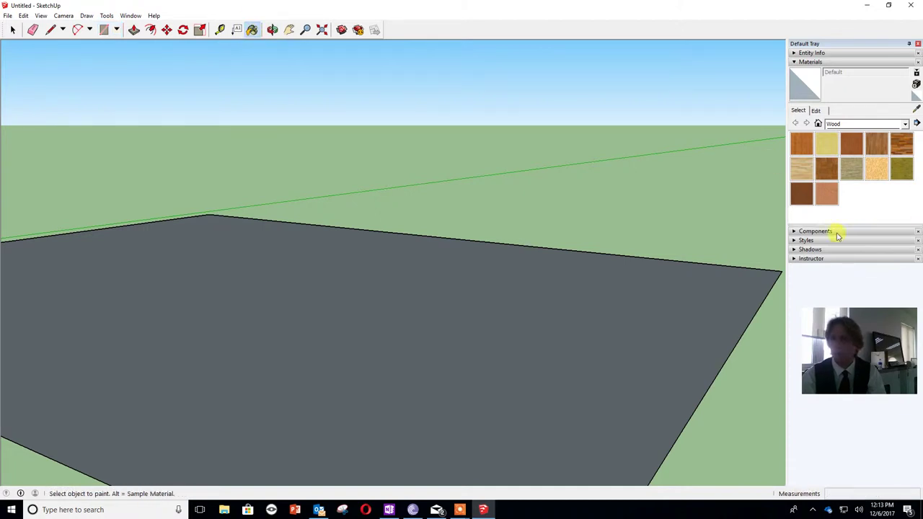
left_click(850, 123)
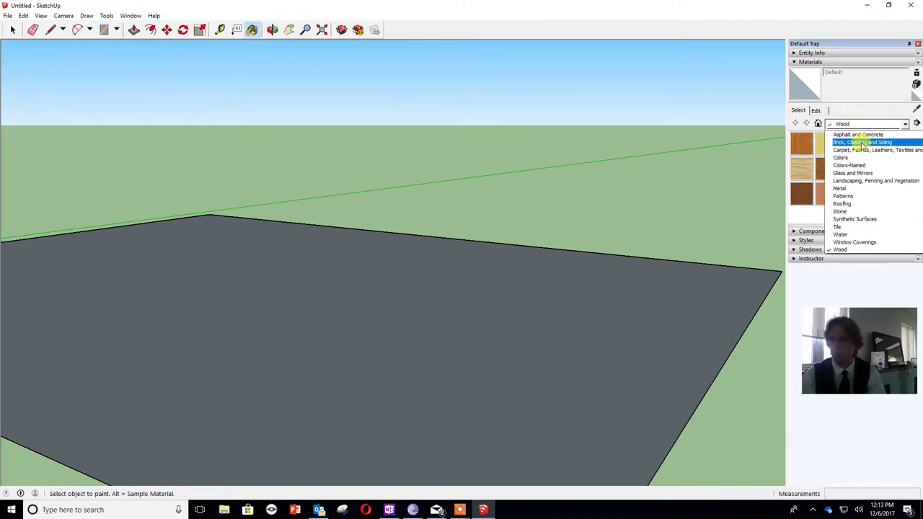
left_click(870, 181)
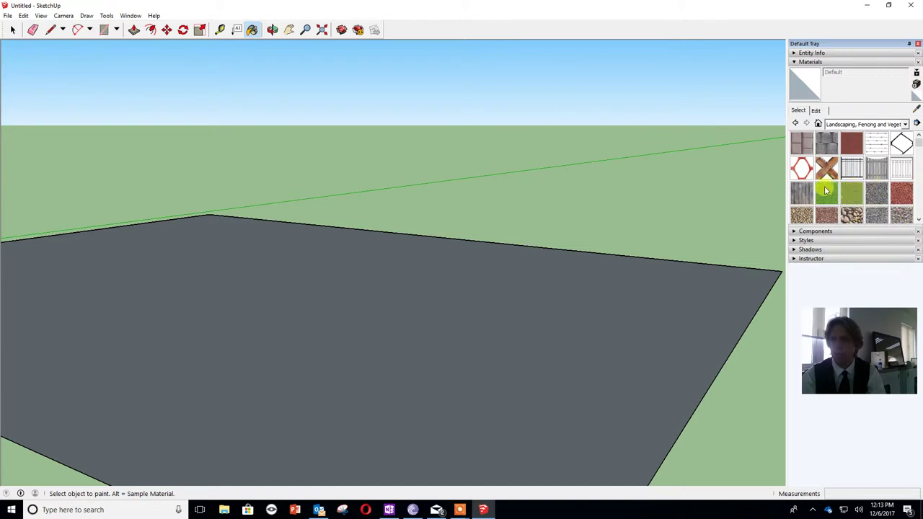
left_click(825, 195)
left_click(678, 295)
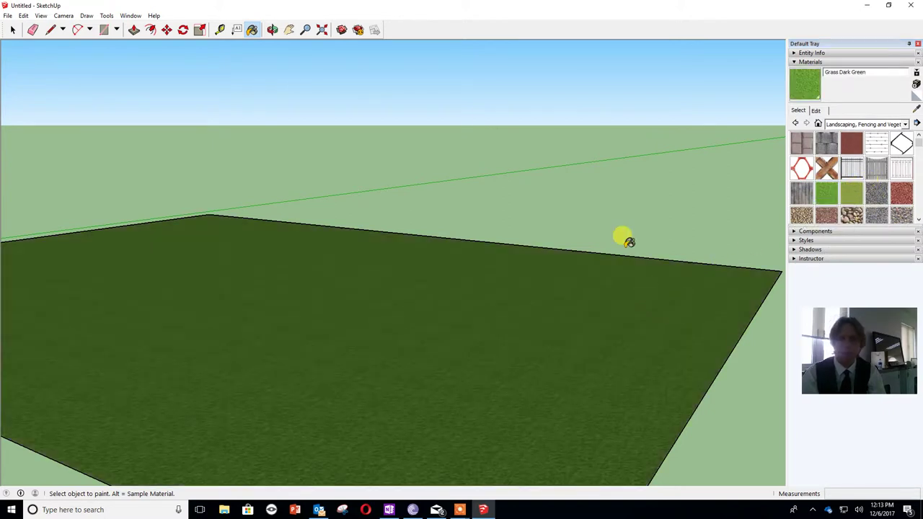
left_click(289, 29)
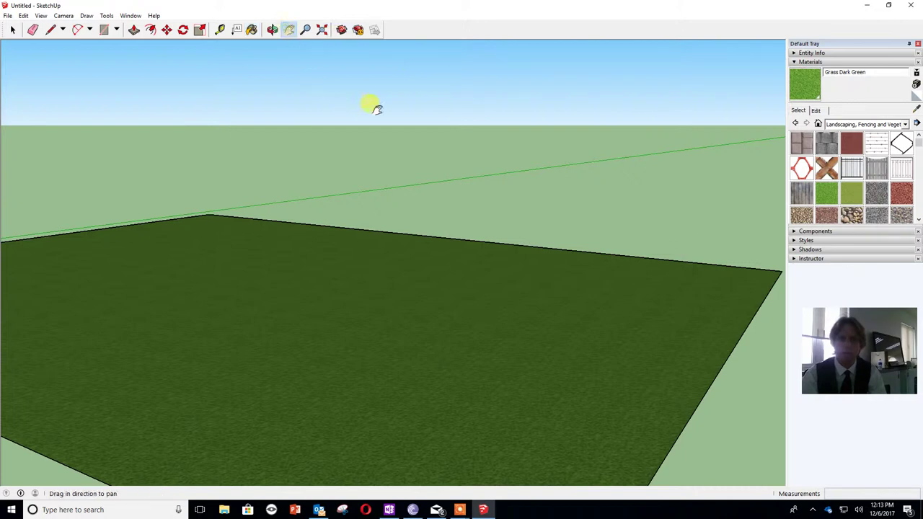
left_click_drag(424, 209, 560, 202)
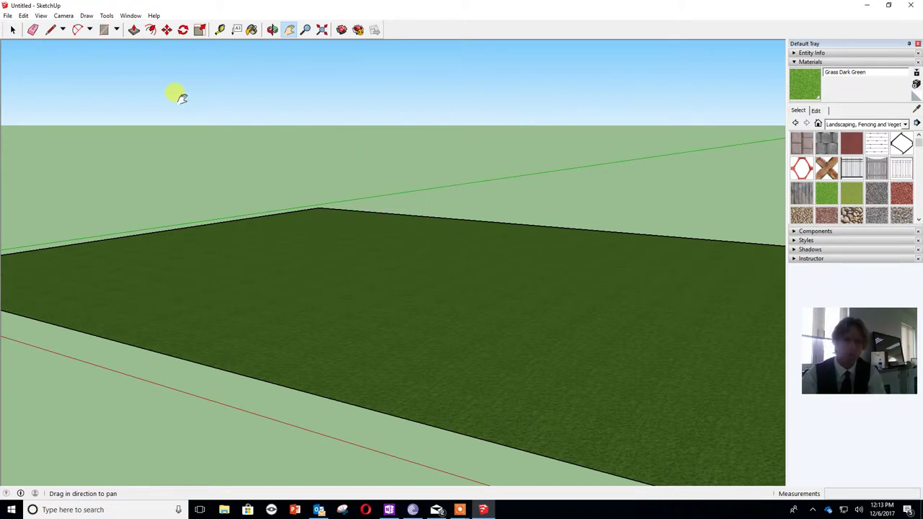
Draw a 39' 7 7/8" by 26' 1 7/16" footprint and a smaller adjoining rectangle
left_click(104, 30)
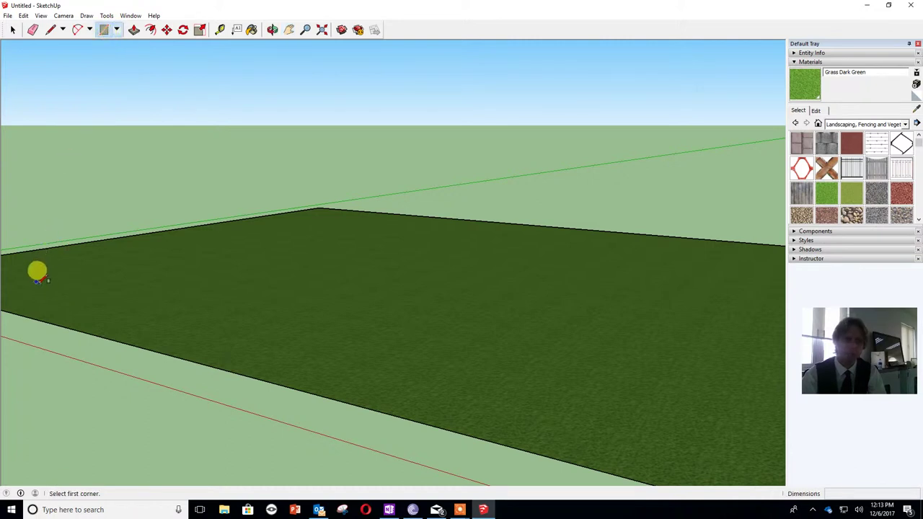
left_click(21, 280)
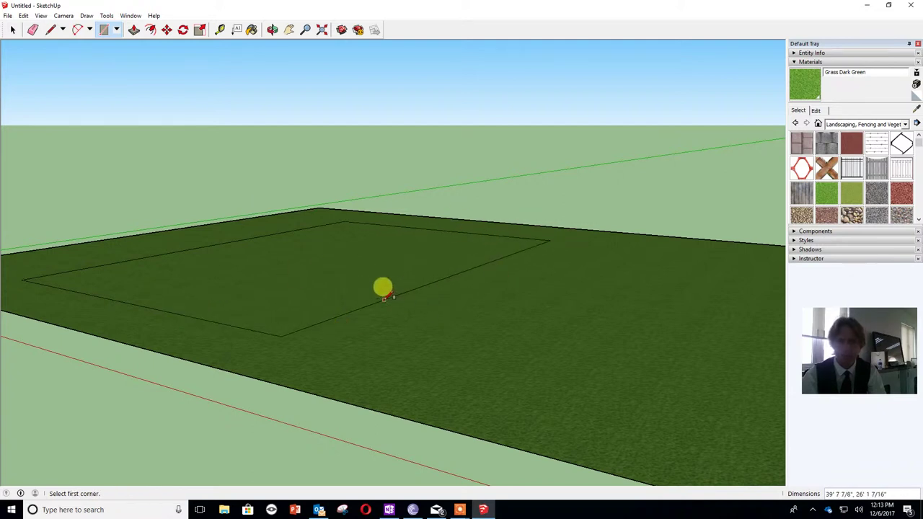
left_click(384, 300)
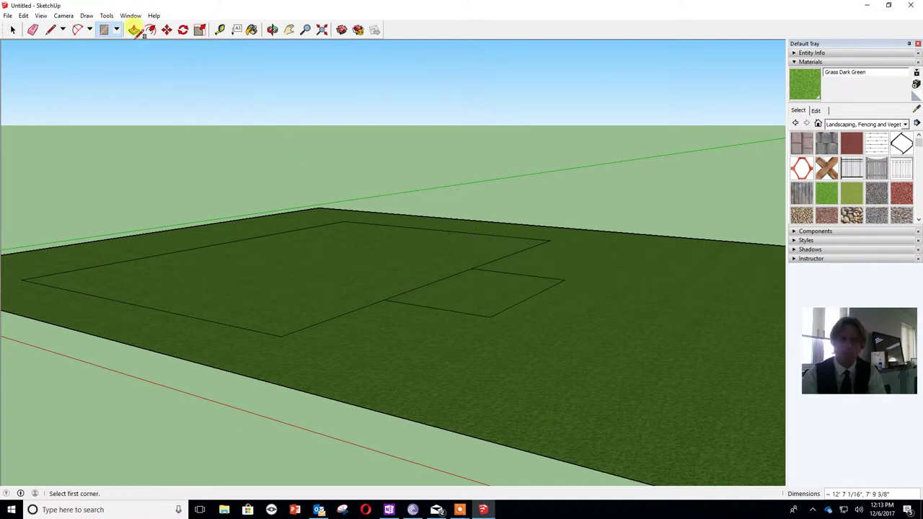
Push/Pull both footprints up into 12' 9 1/2" tall blocks
left_click(134, 29)
left_click(285, 264)
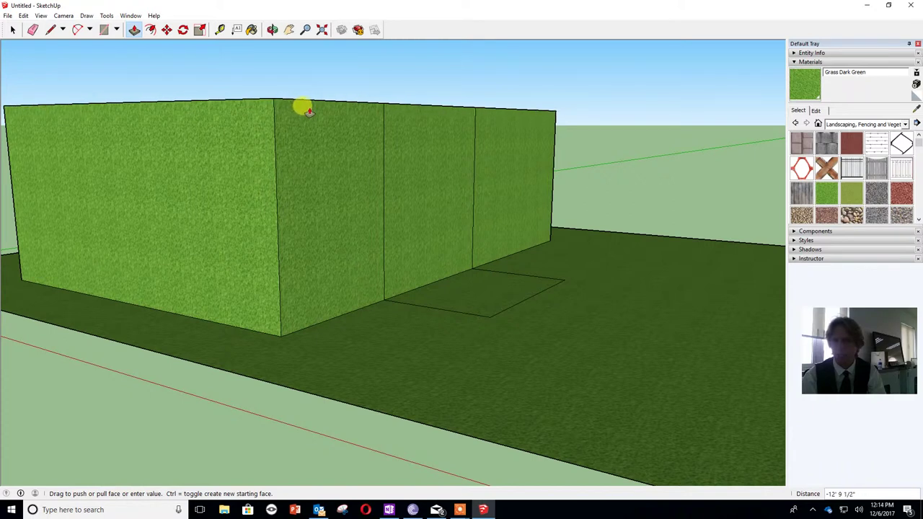
left_click(303, 106)
left_click(462, 292)
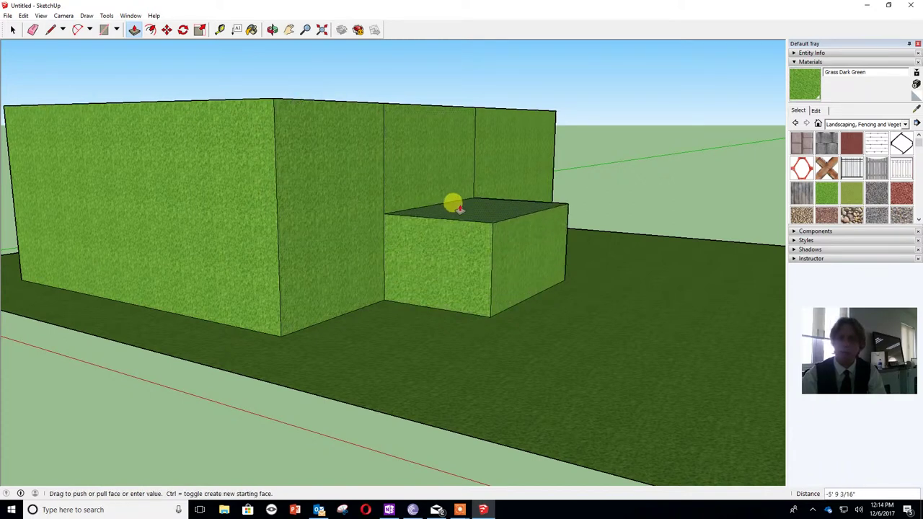
left_click(430, 108)
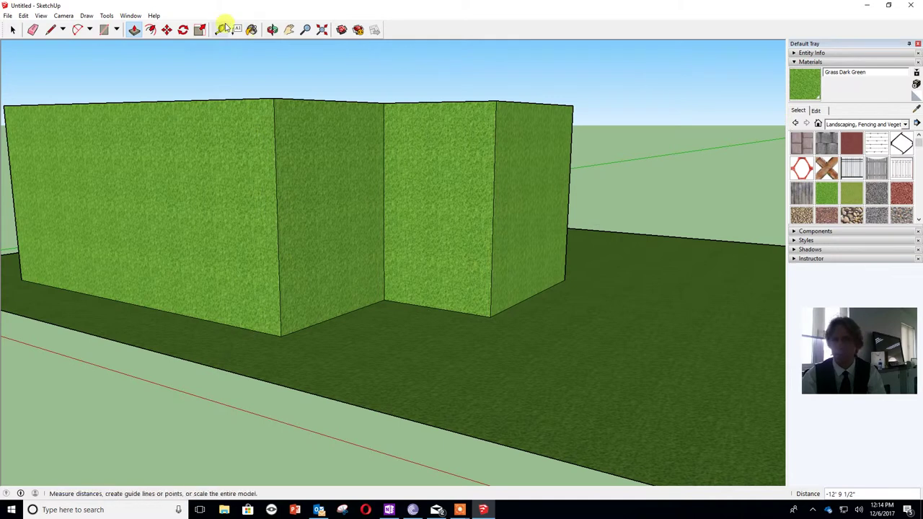
Paint the four front wall faces with Brick Antique 01
left_click(252, 30)
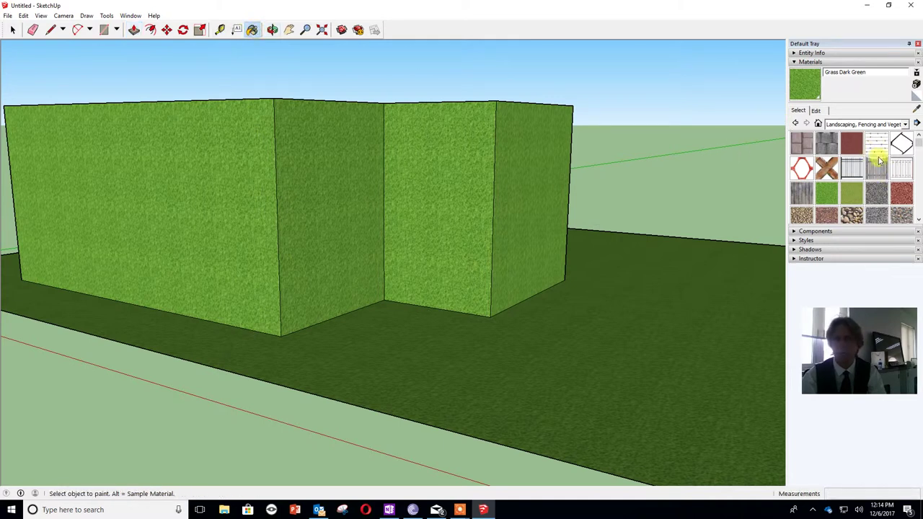
left_click(870, 124)
left_click(858, 143)
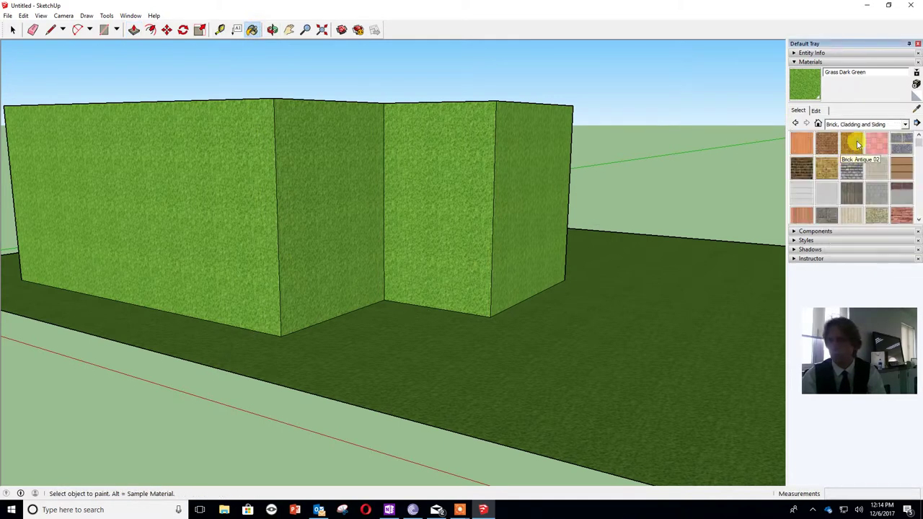
left_click(826, 144)
left_click(248, 165)
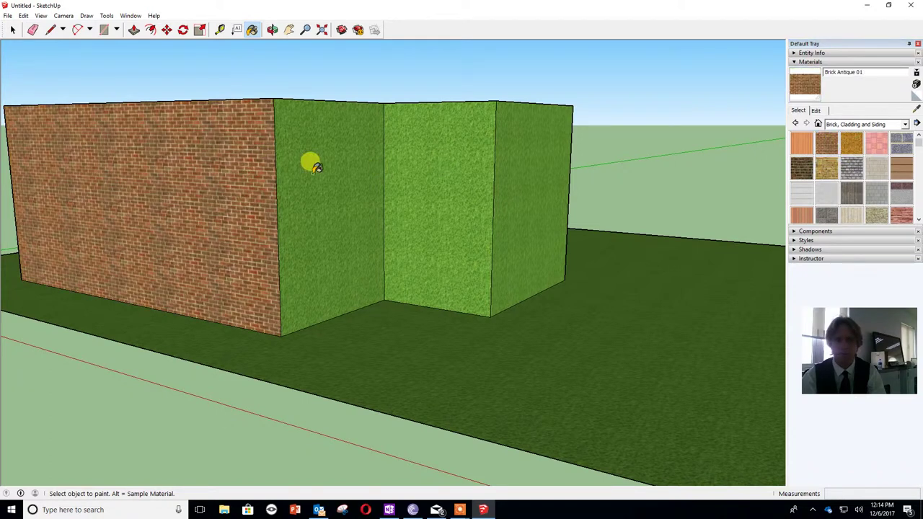
left_click(312, 165)
left_click(430, 176)
left_click(502, 185)
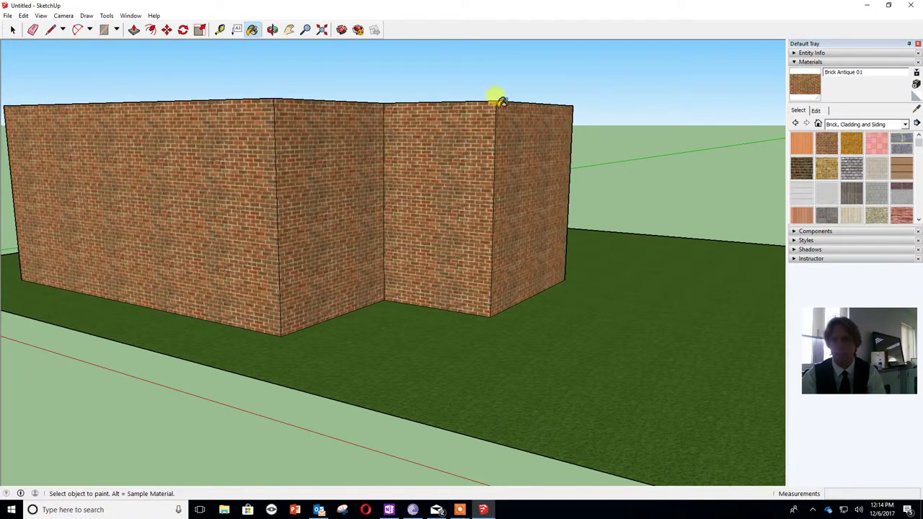
Orbit around and paint the middle and right side walls brick
left_click(272, 30)
mouse_move(438, 175)
left_mouse_down()
mouse_move(197, 190)
mouse_move(25, 182)
mouse_move(130, 137)
left_mouse_up()
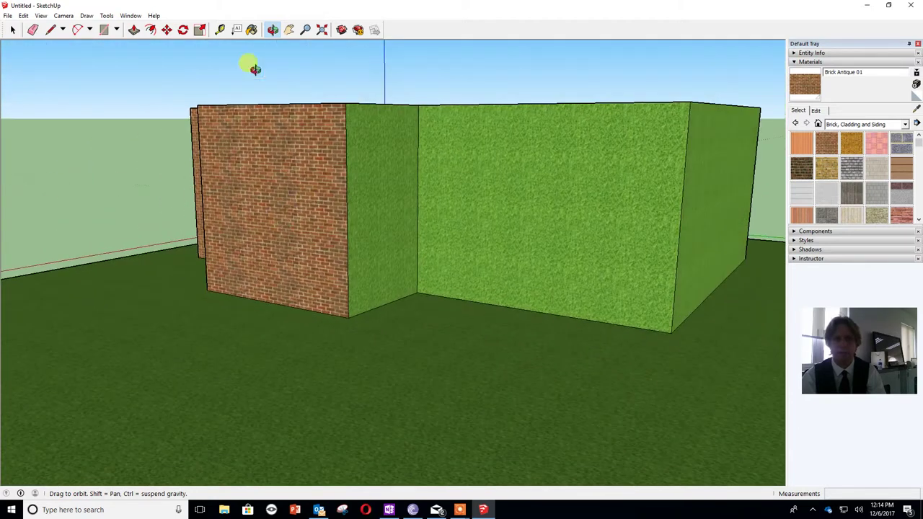
left_click(252, 29)
left_click(361, 165)
left_click(542, 181)
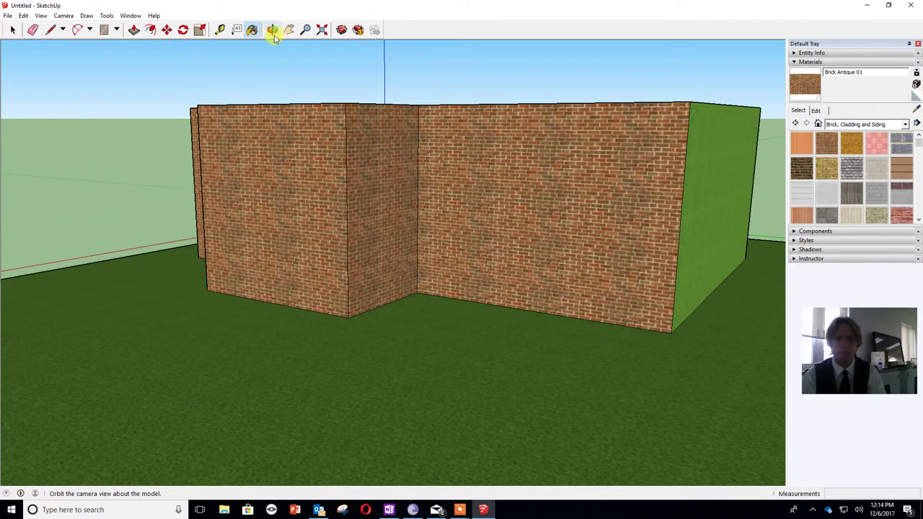
left_click(272, 30)
left_click_drag(485, 245, 254, 245)
left_click(252, 30)
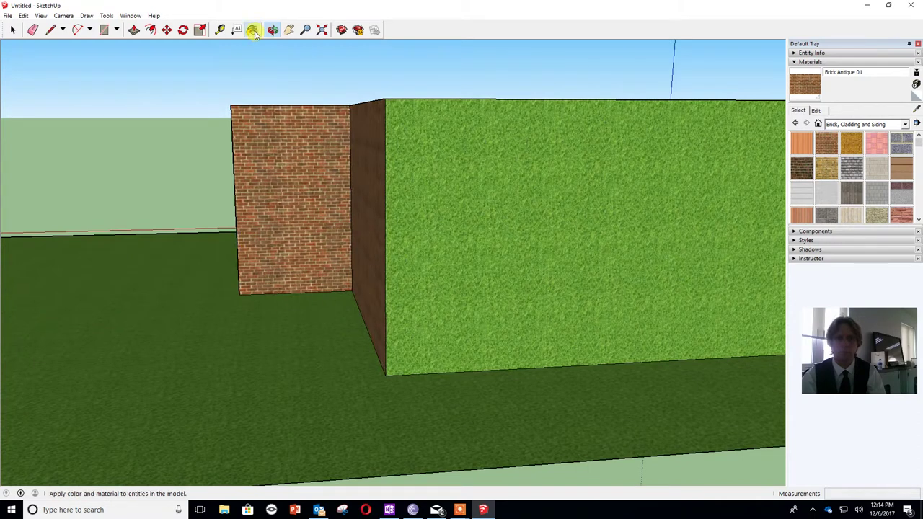
left_click(496, 173)
Paint the last green side wall brick and orbit to check every wall
left_click(272, 30)
left_click_drag(562, 270, 297, 250)
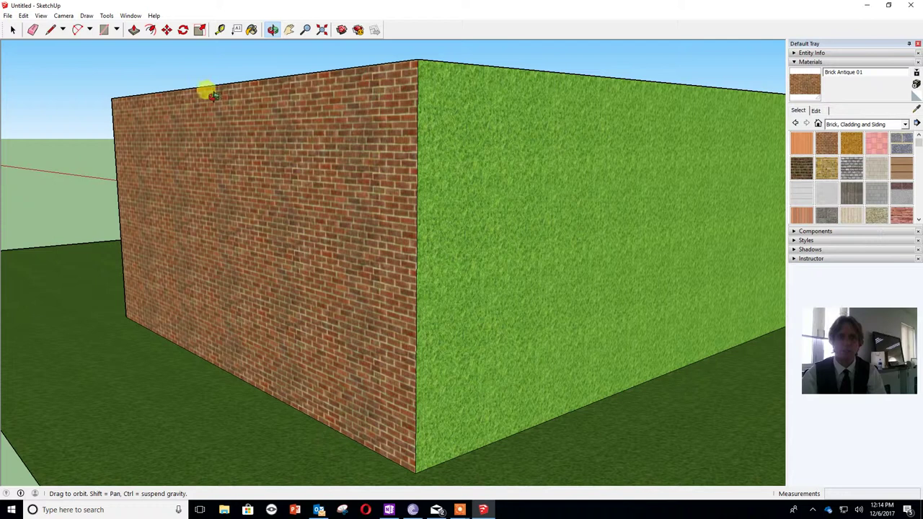
left_click(251, 29)
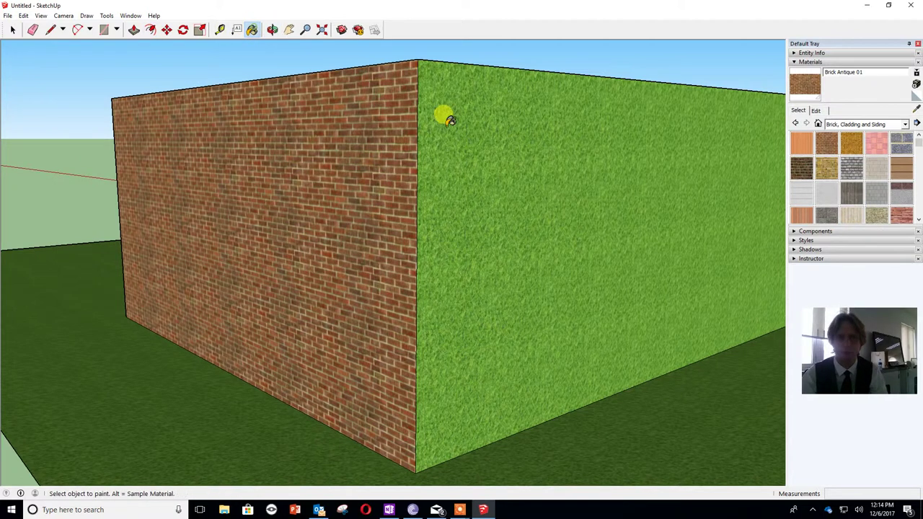
left_click(500, 137)
scroll(505, 139, "down", 5)
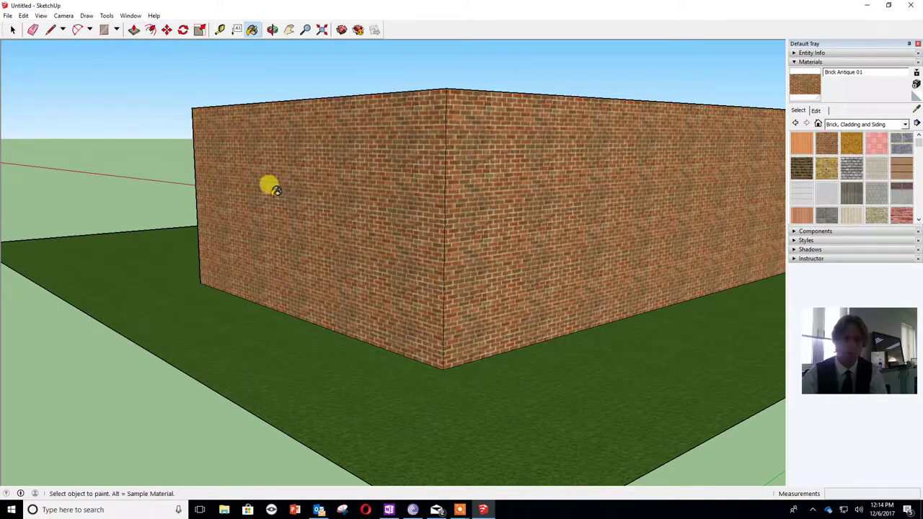
left_click(272, 30)
left_click_drag(131, 91, 198, 195)
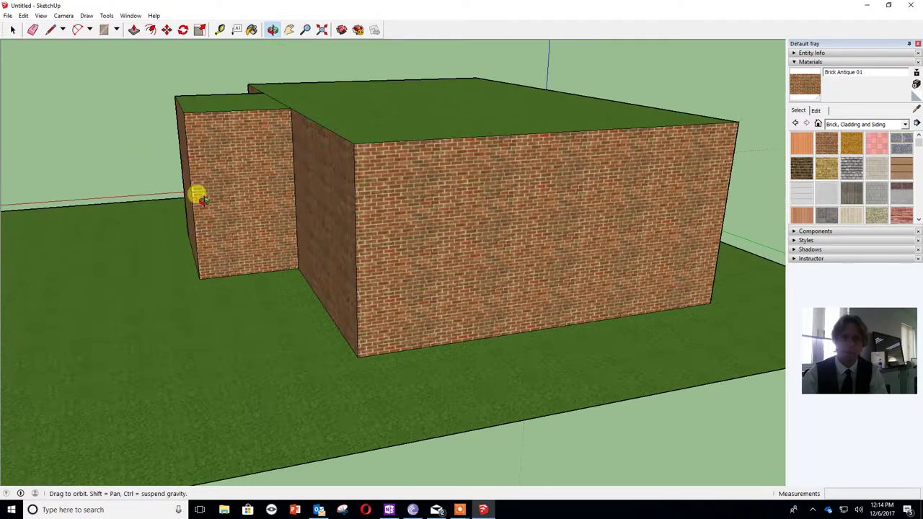
left_click_drag(110, 200, 552, 233)
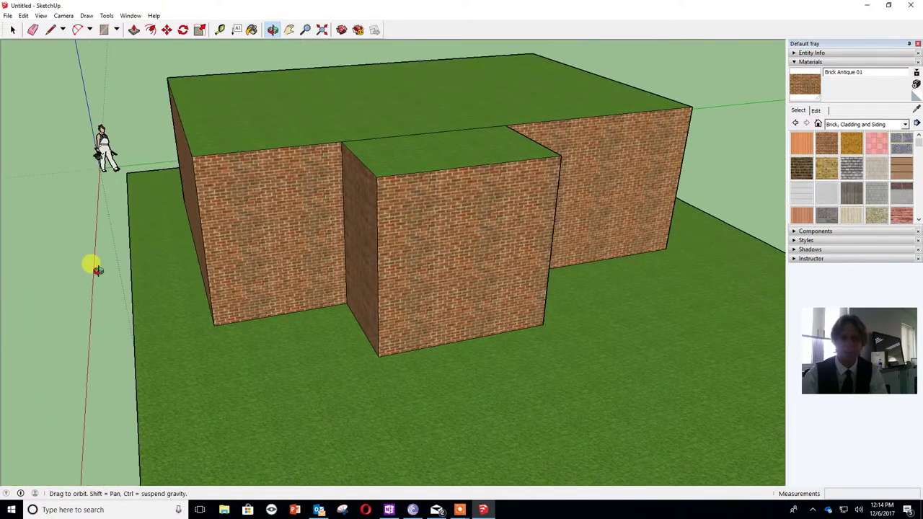
left_click_drag(93, 266, 497, 199)
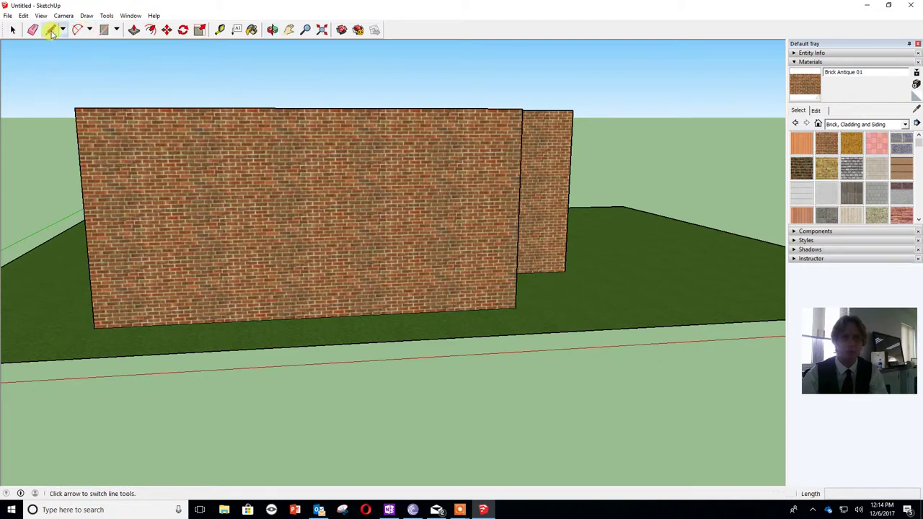
Draw a triangular gable on top of the main block's end wall
scroll(78, 97, "down", 3)
scroll(78, 97, "up", 1)
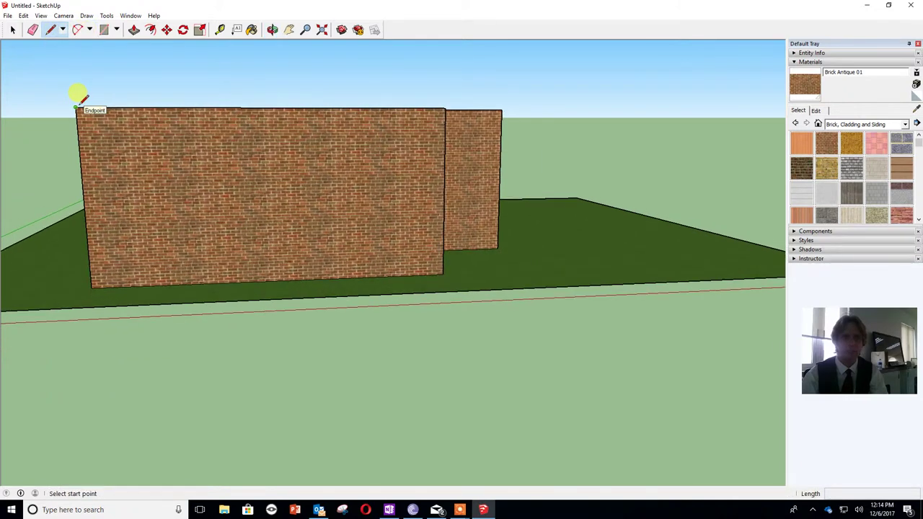
left_click(289, 30)
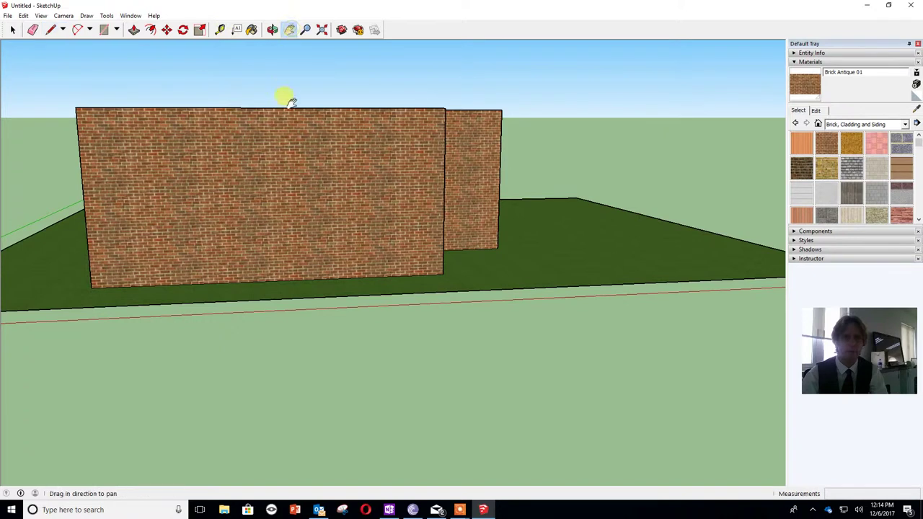
left_click_drag(288, 97, 296, 170)
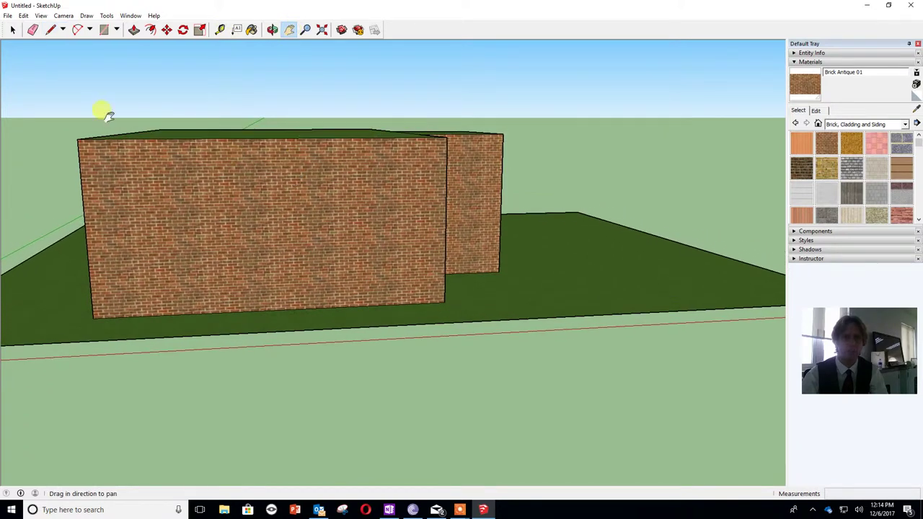
left_click(49, 30)
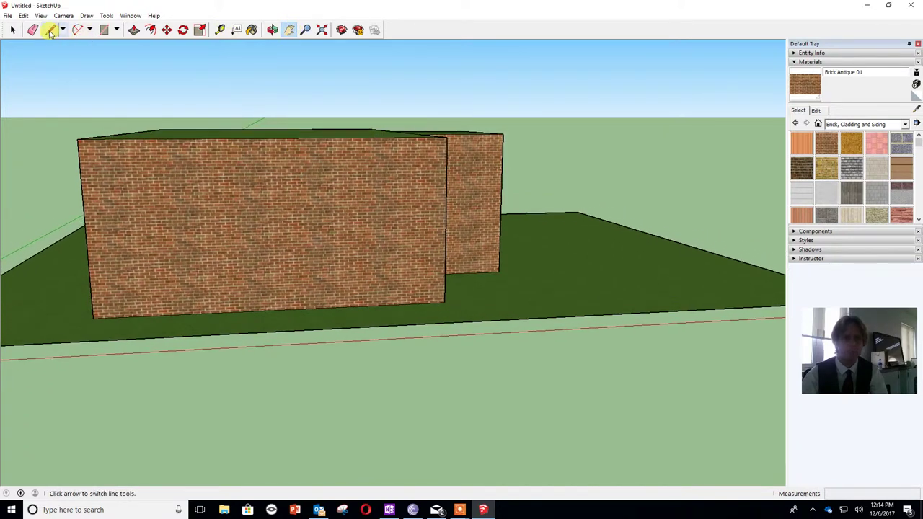
left_click(79, 138)
double_click(261, 61)
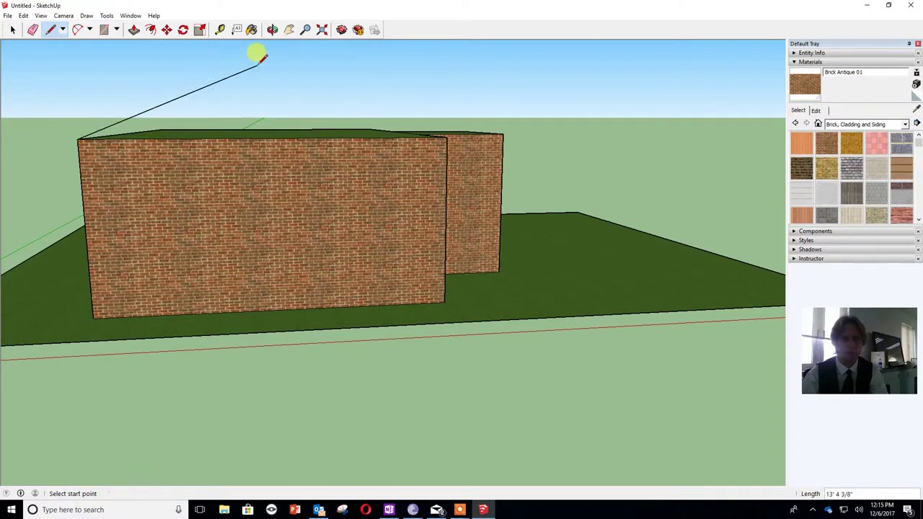
left_click(446, 134)
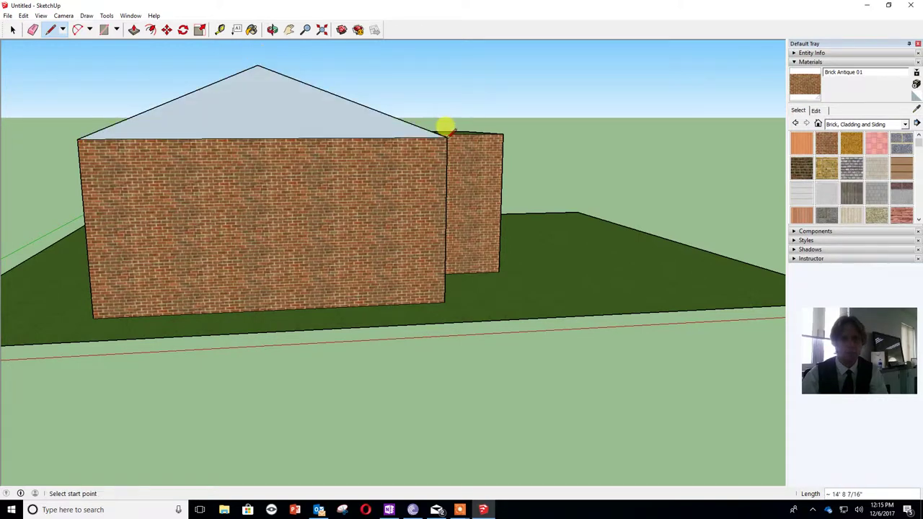
Push/Pull the gable 39' 8 1/4" across the main block into a pitched roof
left_click(272, 30)
left_click_drag(346, 65, 349, 137)
left_click(134, 30)
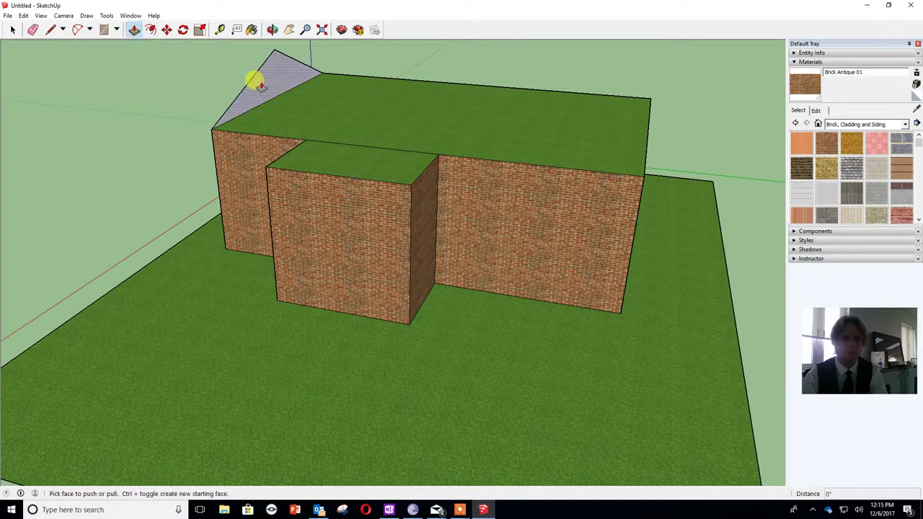
left_click_drag(259, 82, 650, 122)
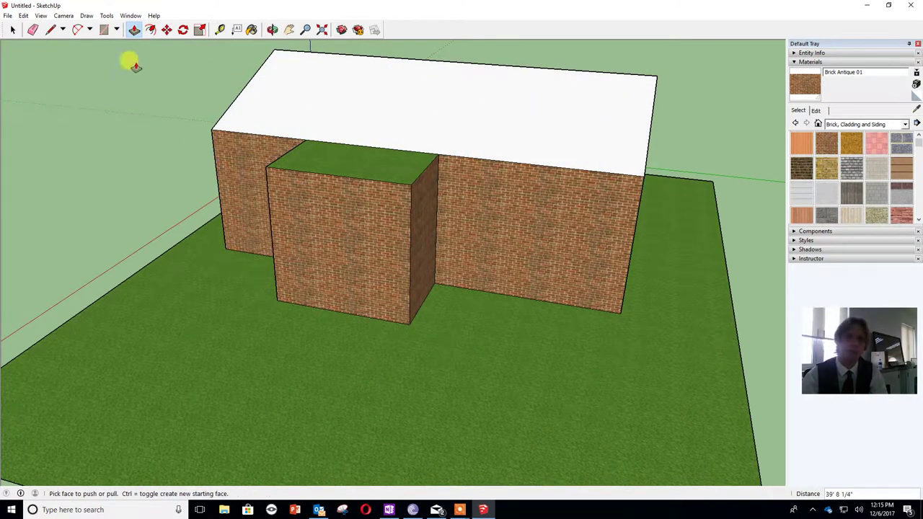
Draw a gable triangle on top of the smaller wing's front wall
left_click(272, 30)
left_click_drag(368, 315, 454, 248)
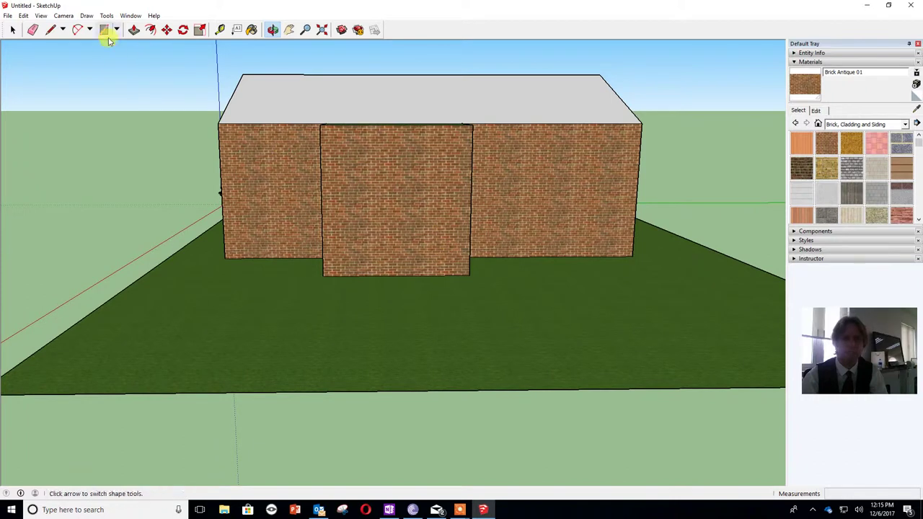
left_click(50, 29)
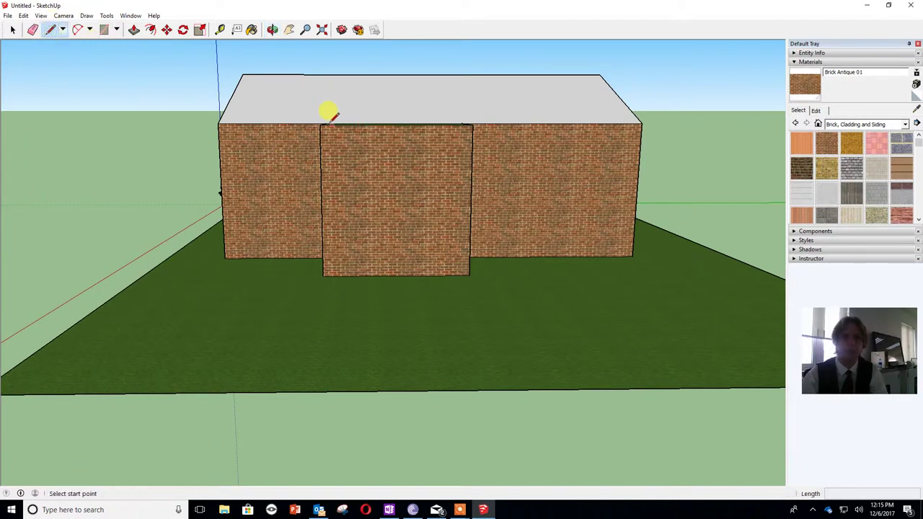
left_click(320, 124)
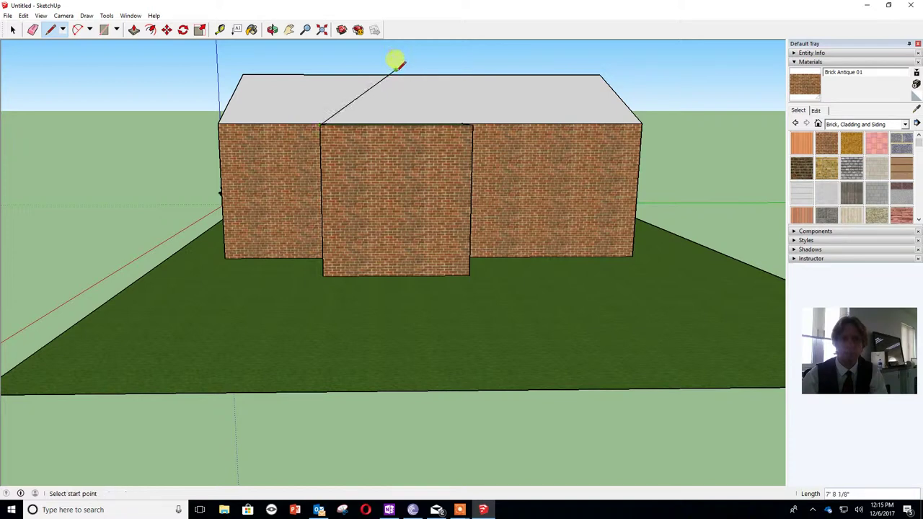
left_click(472, 124)
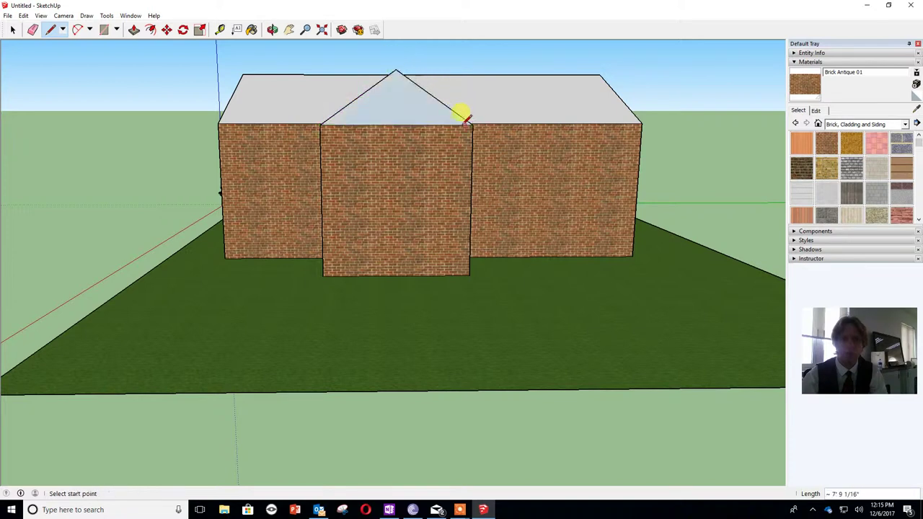
Push/Pull the wing's gable 20' 2 1/8" back into the main roof
left_click(272, 29)
left_click_drag(80, 127, 700, 223)
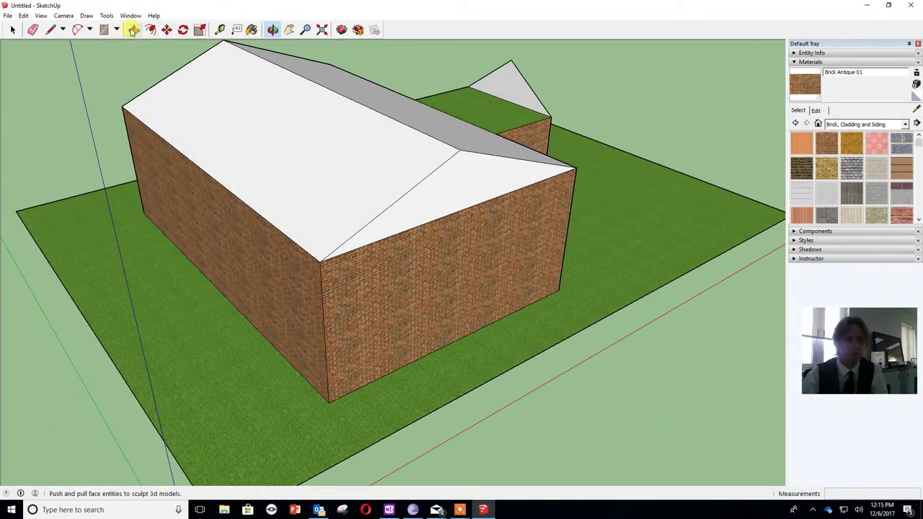
left_click(133, 29)
left_click(505, 78)
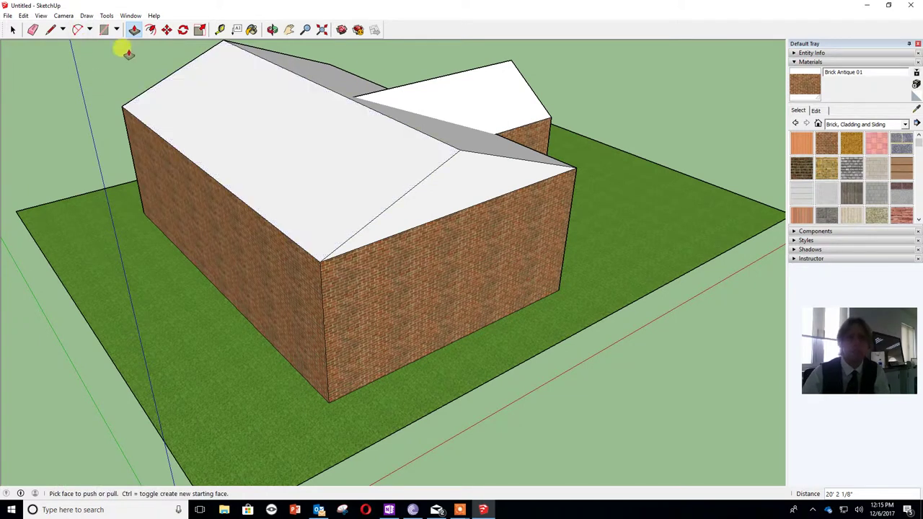
Paint the four visible roof faces with Roofing Shingles Multi
left_click(252, 30)
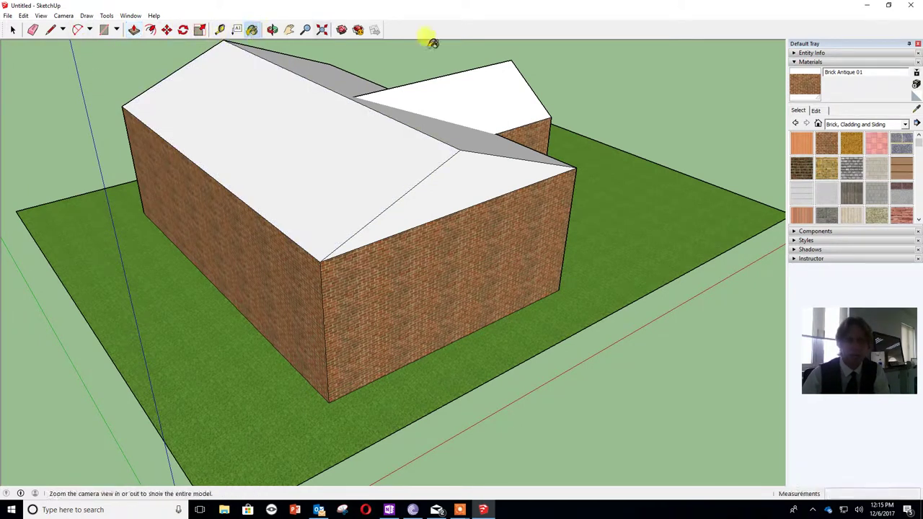
left_click(847, 124)
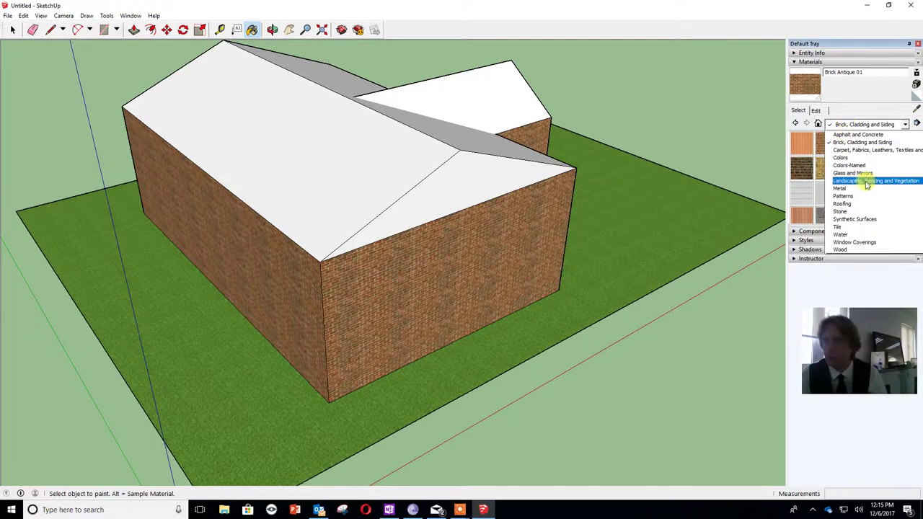
left_click(858, 204)
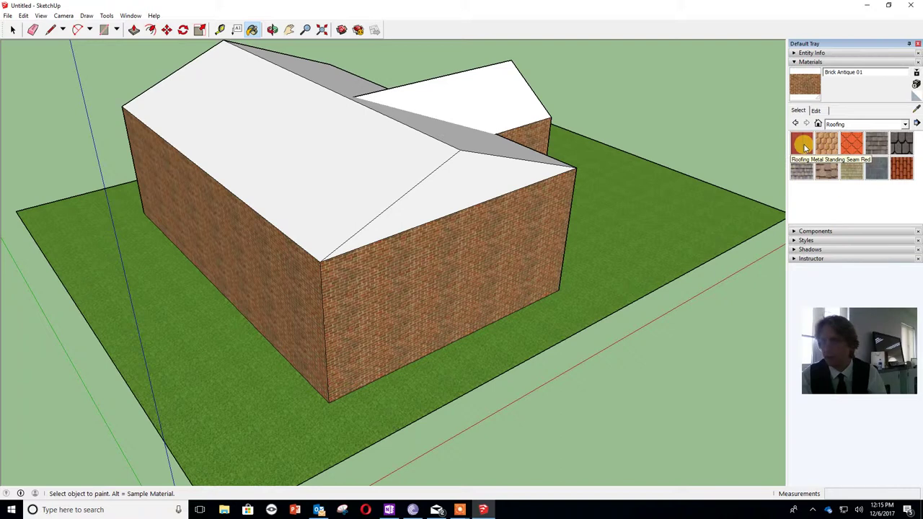
left_click(801, 168)
left_click(341, 155)
left_click(465, 182)
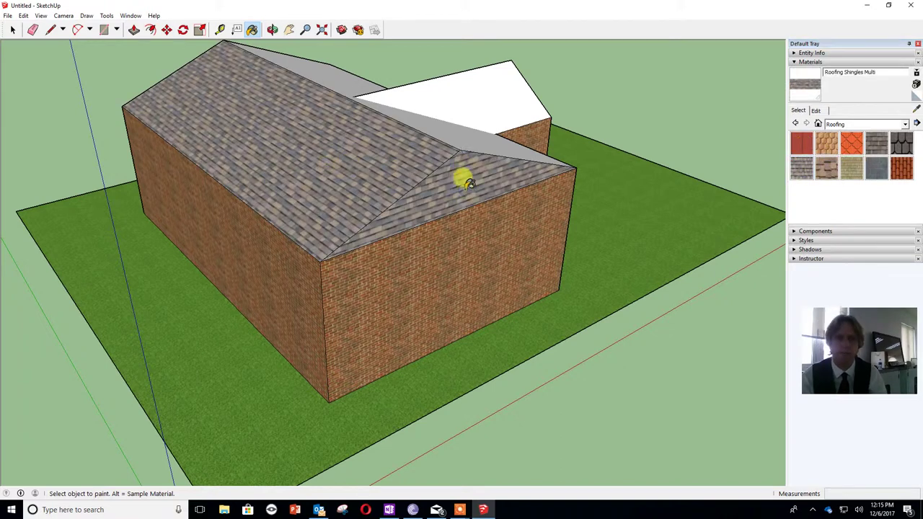
left_click(472, 137)
left_click(468, 93)
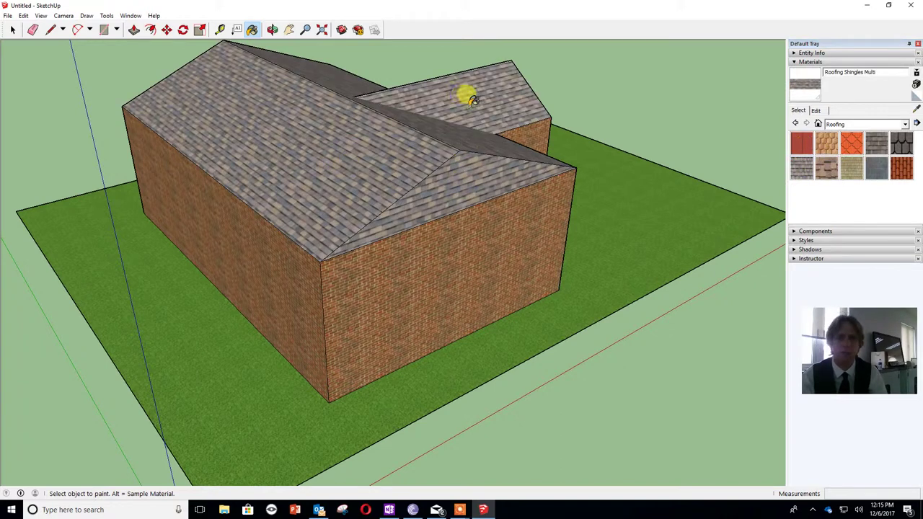
Orbit around and shingle the wing's remaining white roof face
left_click(272, 29)
left_click_drag(639, 154, 497, 148)
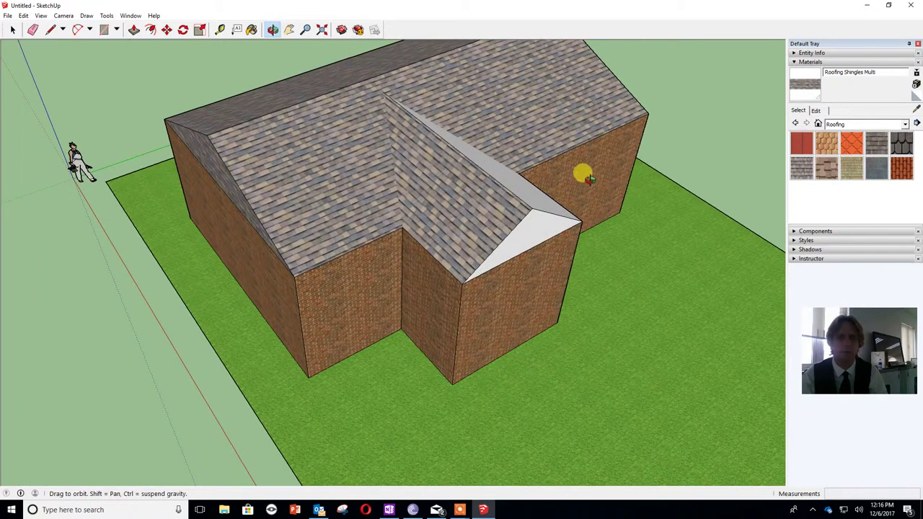
left_click_drag(586, 176, 367, 185)
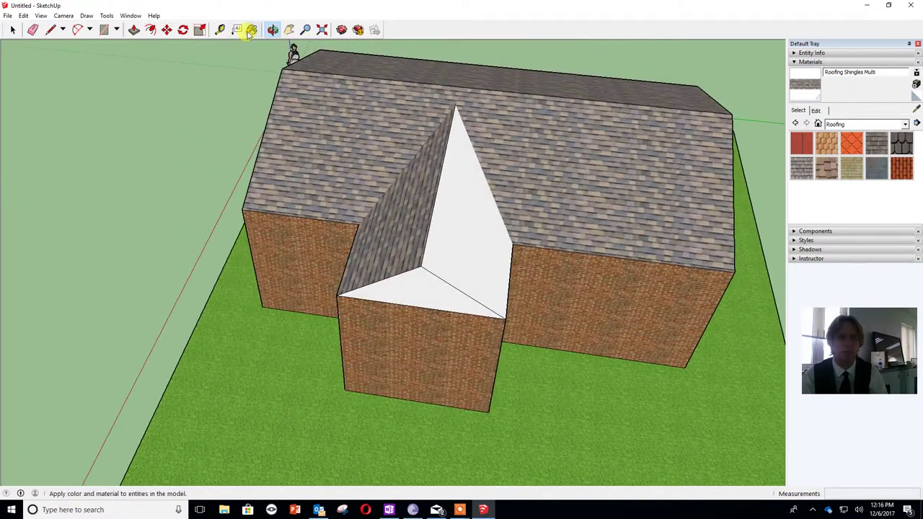
left_click(249, 31)
left_click(469, 204)
left_click(272, 29)
left_click_drag(667, 259, 476, 196)
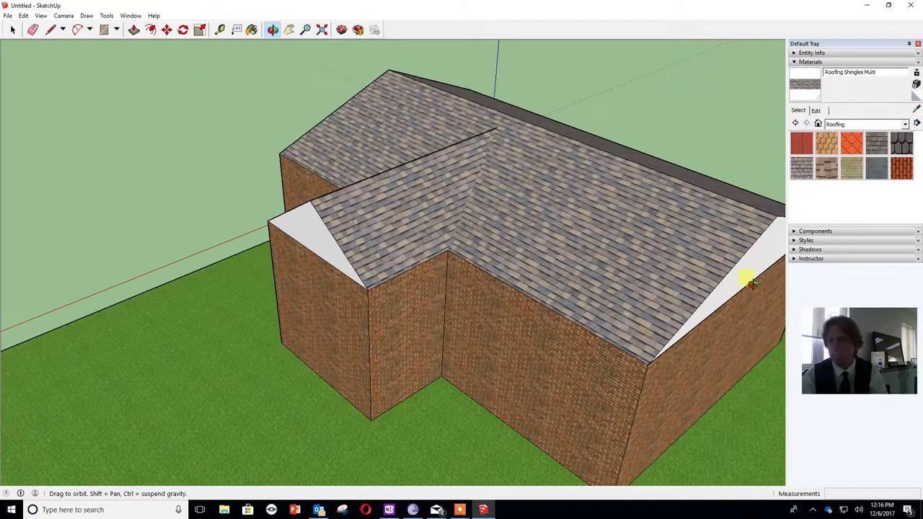
Paint the right and left gable triangles with Brick Antique 01 from Brick, Cladding and Siding
left_click(857, 125)
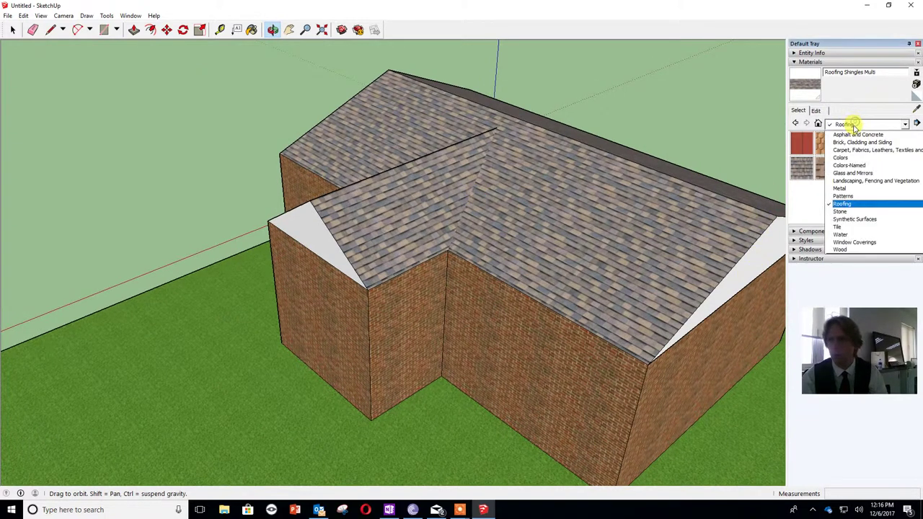
left_click(859, 146)
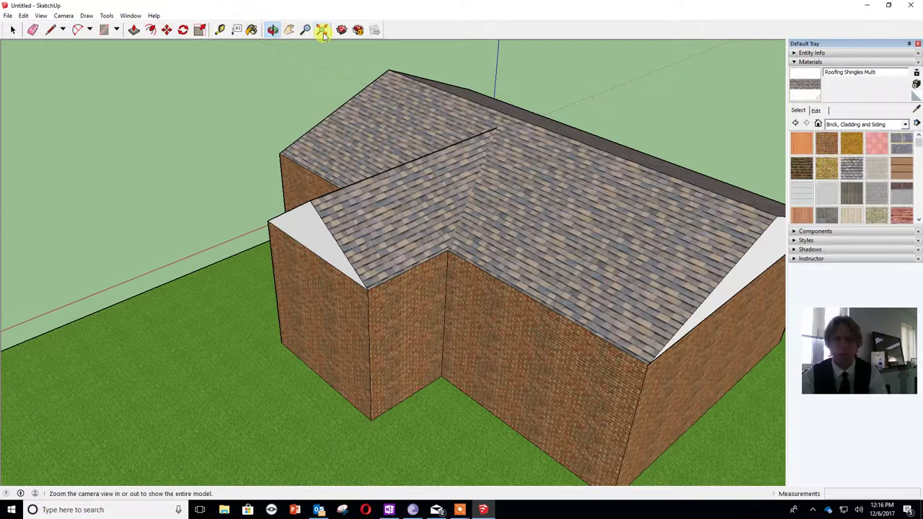
left_click(251, 29)
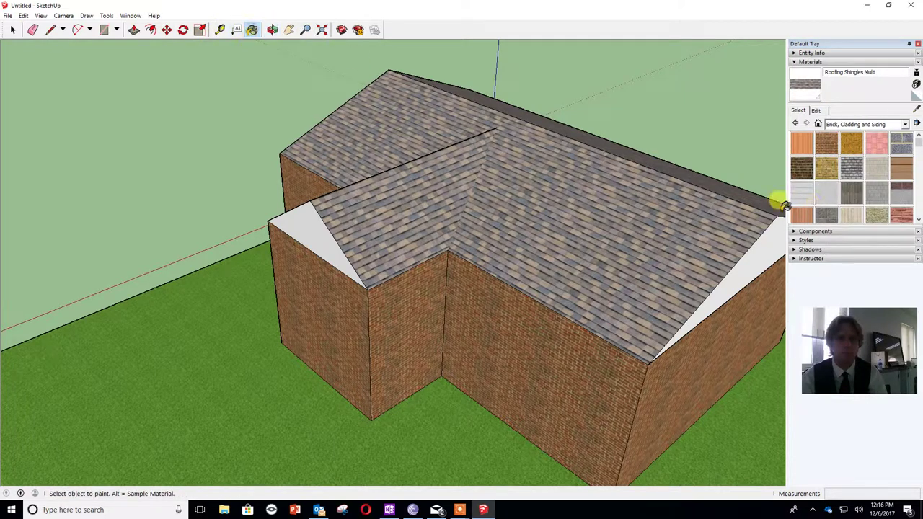
left_click(828, 143)
left_click(763, 252)
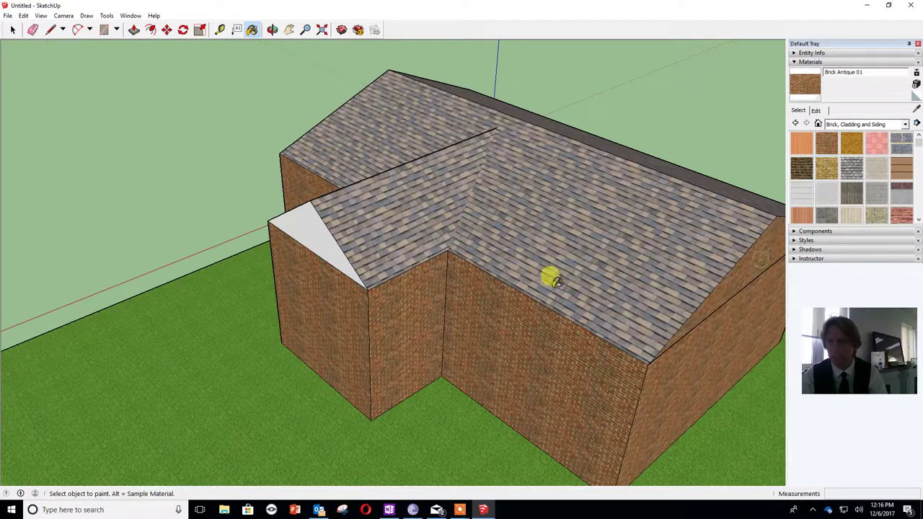
left_click(305, 229)
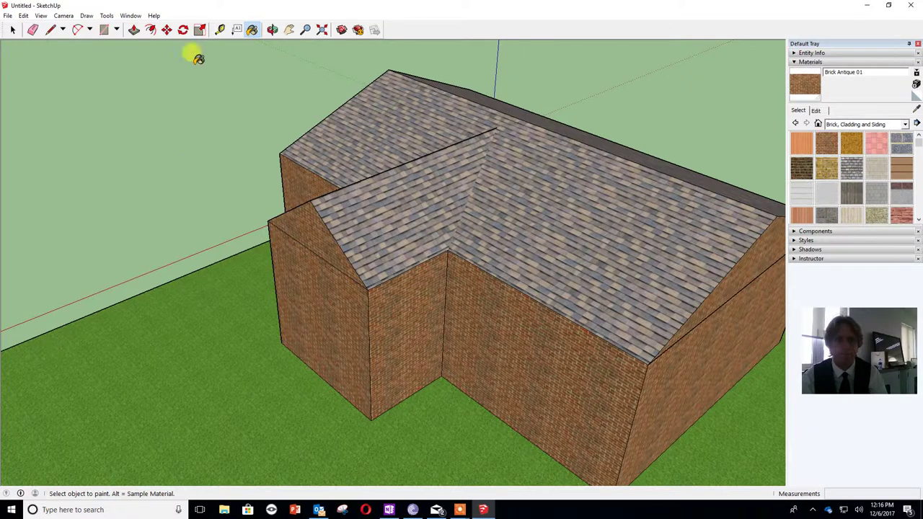
Orbit to the opposite side, then undo the brick accidentally painted onto a roof face
left_click(271, 30)
left_click_drag(231, 94, 176, 157)
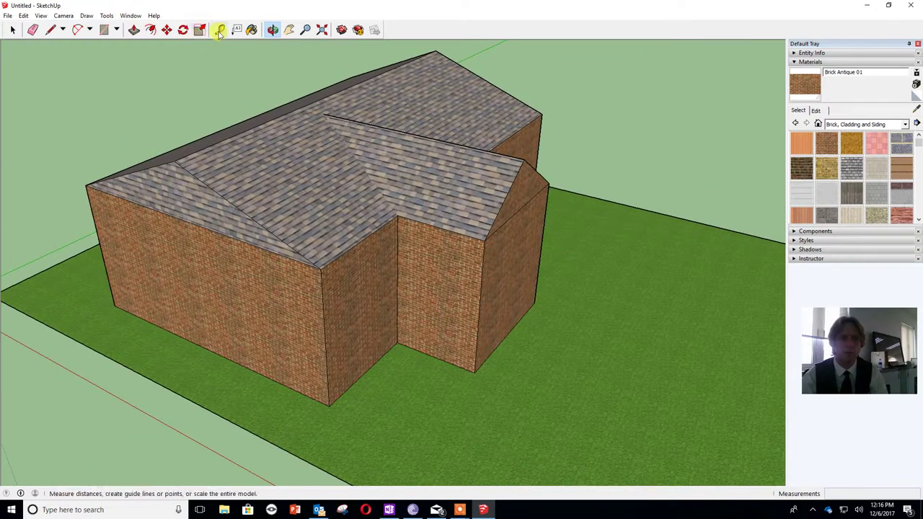
left_click(251, 29)
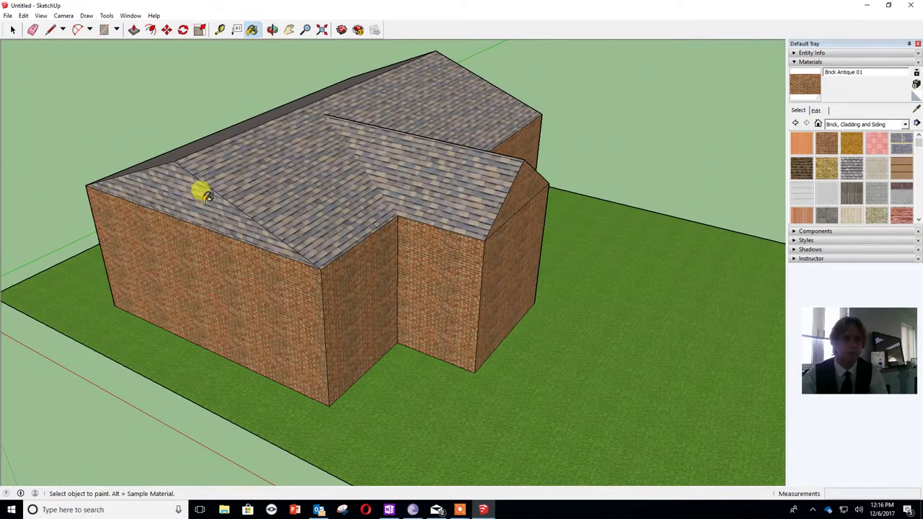
left_click(205, 195)
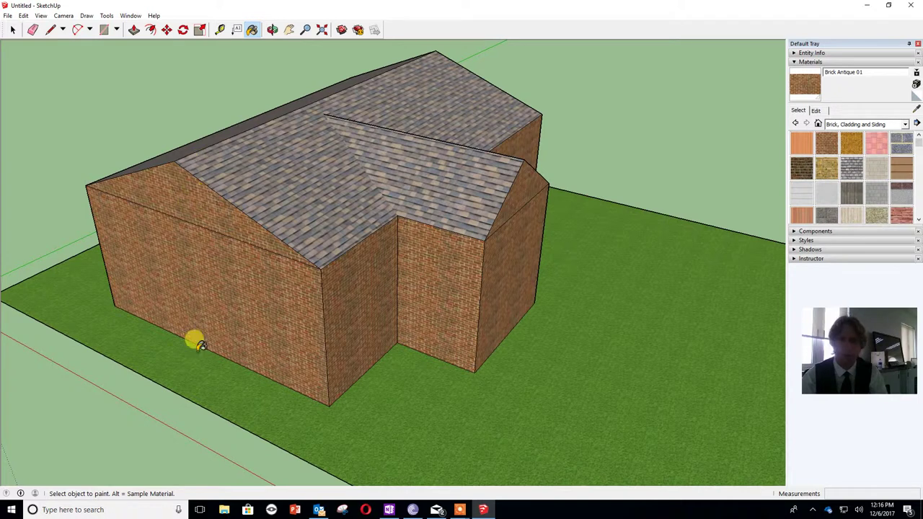
key("ctrl+z")
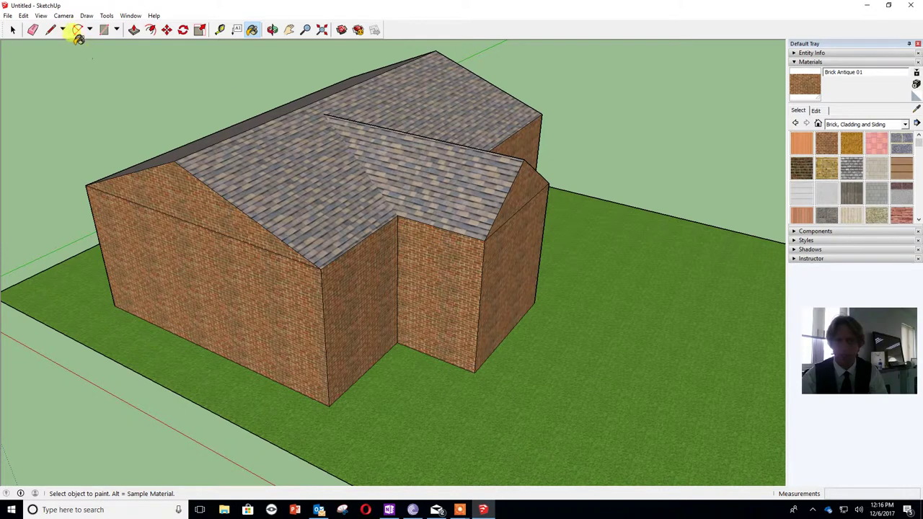
Outline a door on the wing's front wall and recess it 8 1/4 inches
left_click(105, 30)
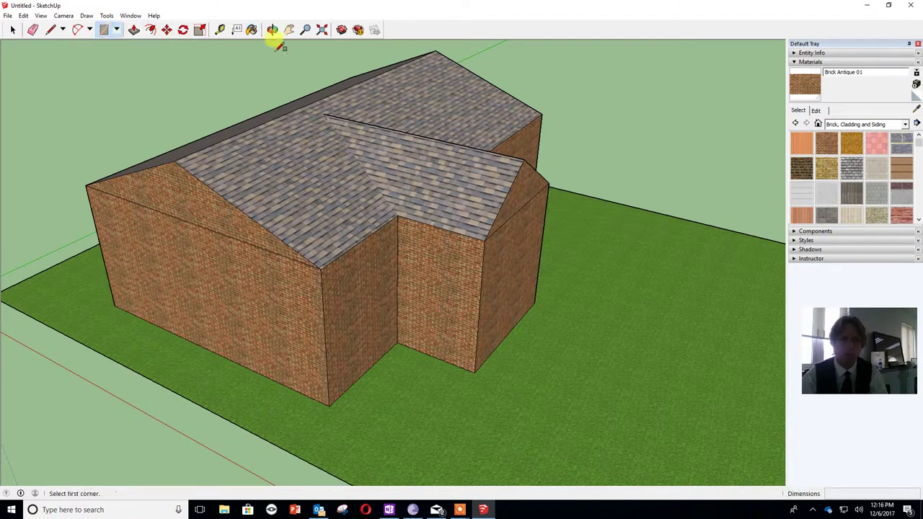
left_click(274, 28)
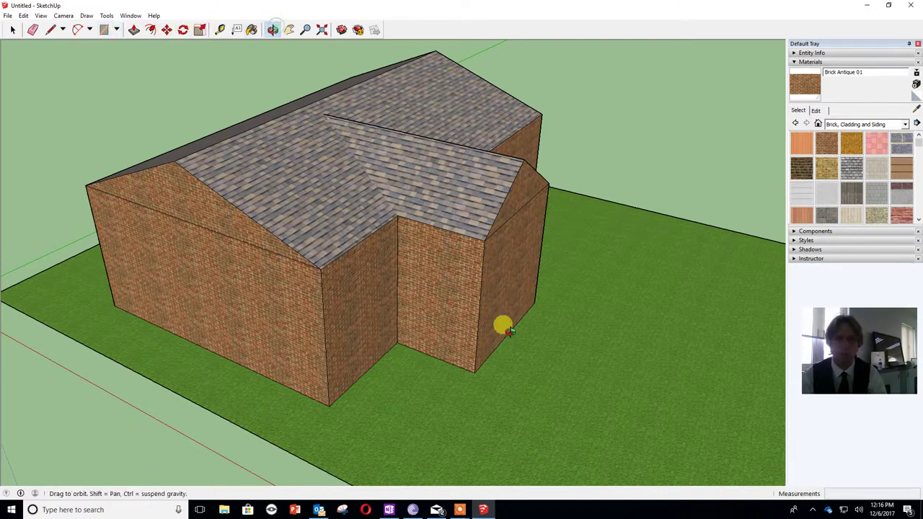
left_click_drag(501, 324, 360, 243)
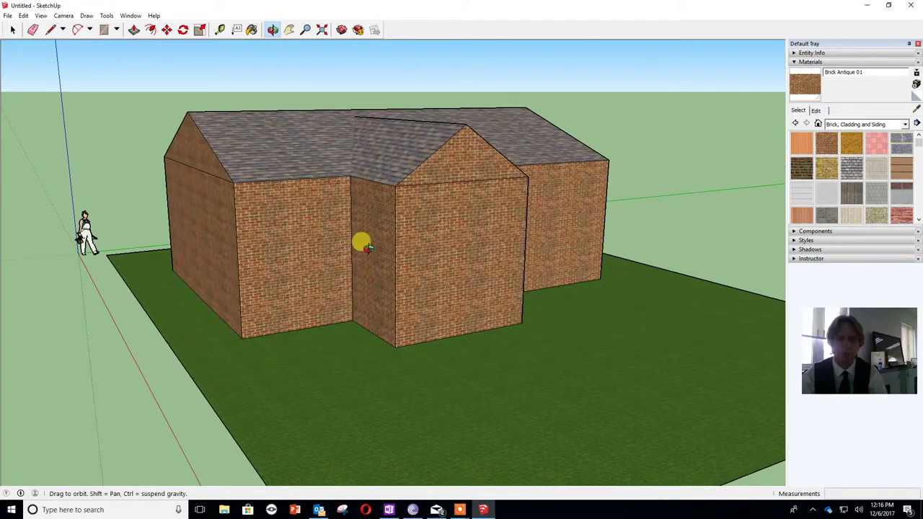
left_click(103, 30)
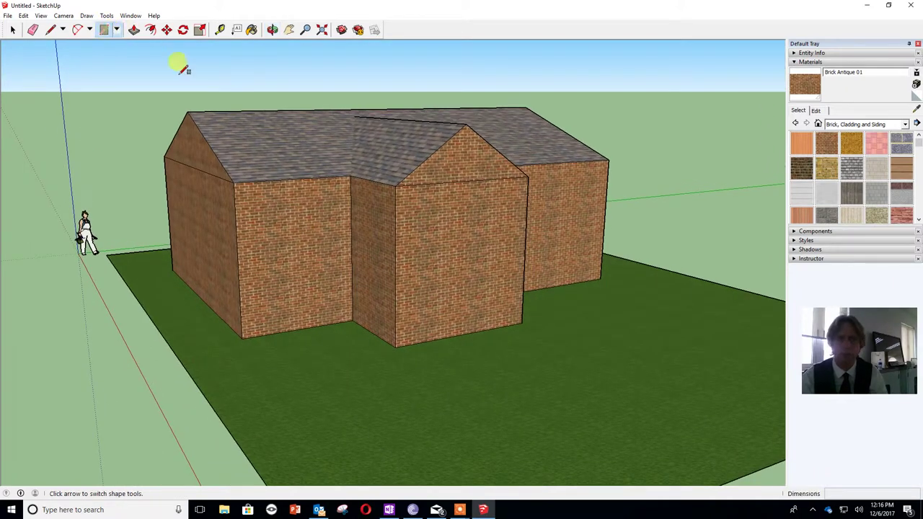
left_click(432, 237)
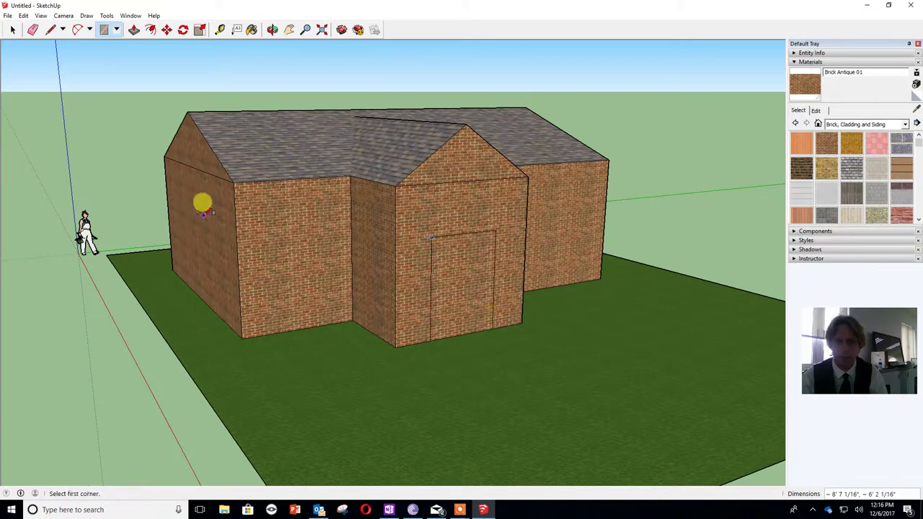
key("p")
left_click(462, 273)
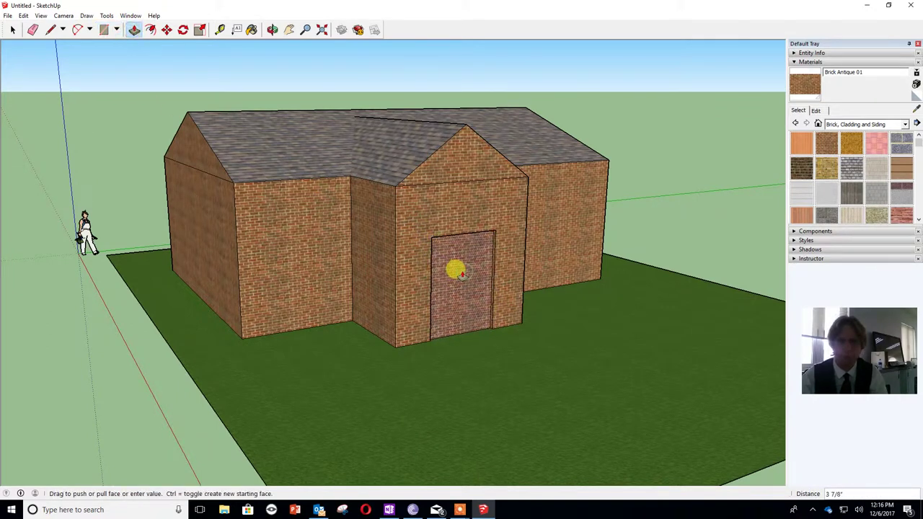
left_click(459, 268)
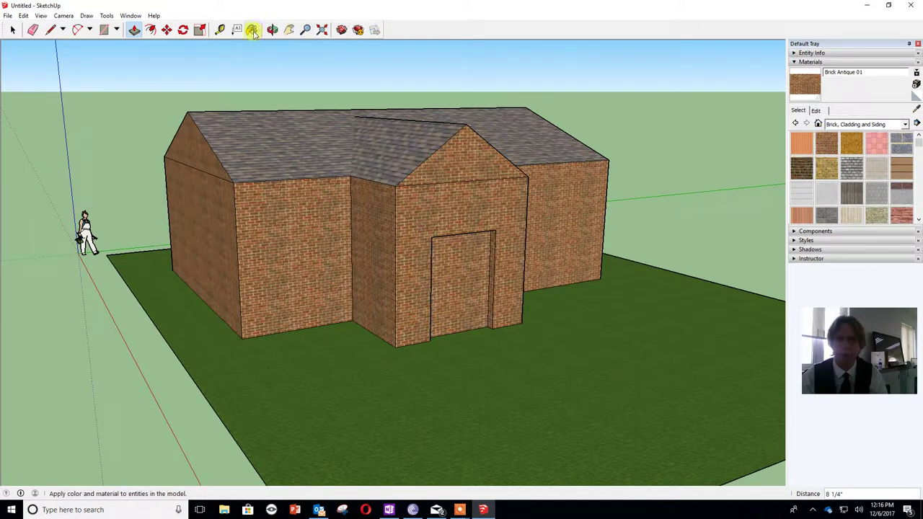
Paint the recessed door face with Wood Veneer 01 from the Wood materials
left_click(252, 29)
left_click(853, 126)
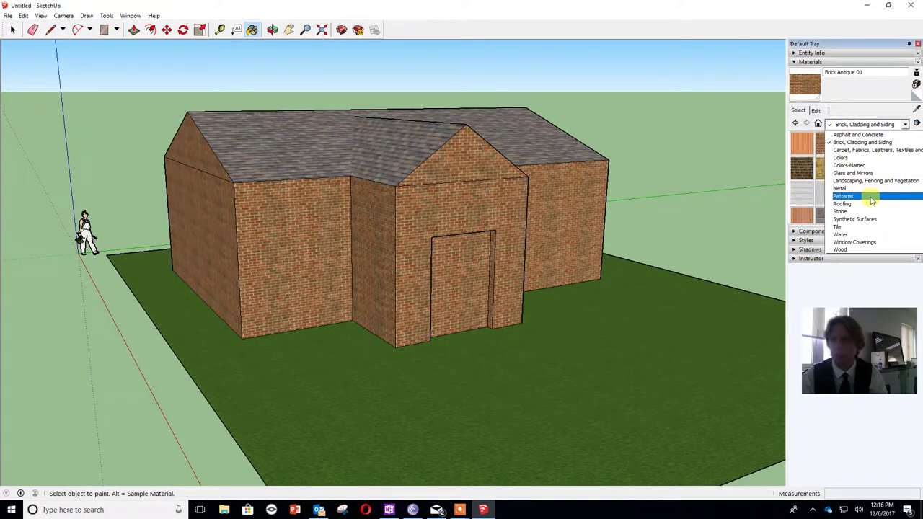
left_click(865, 250)
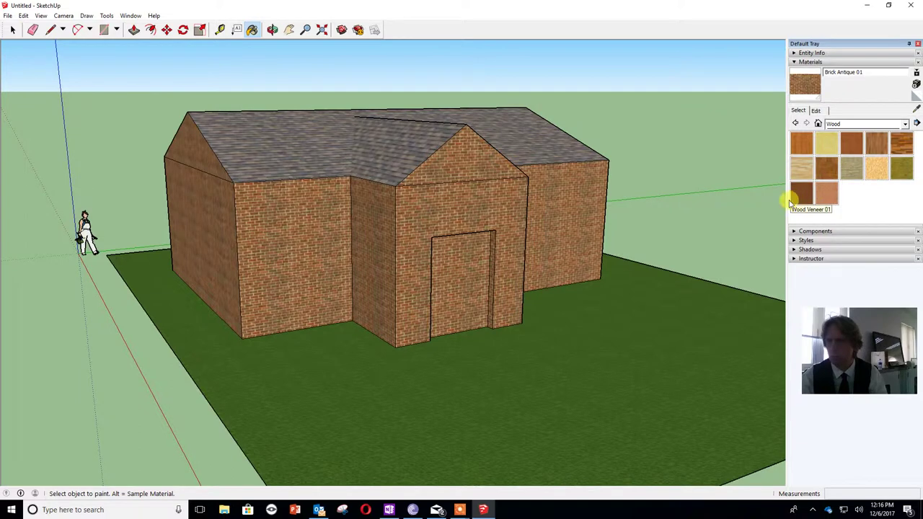
left_click(792, 200)
left_click(464, 252)
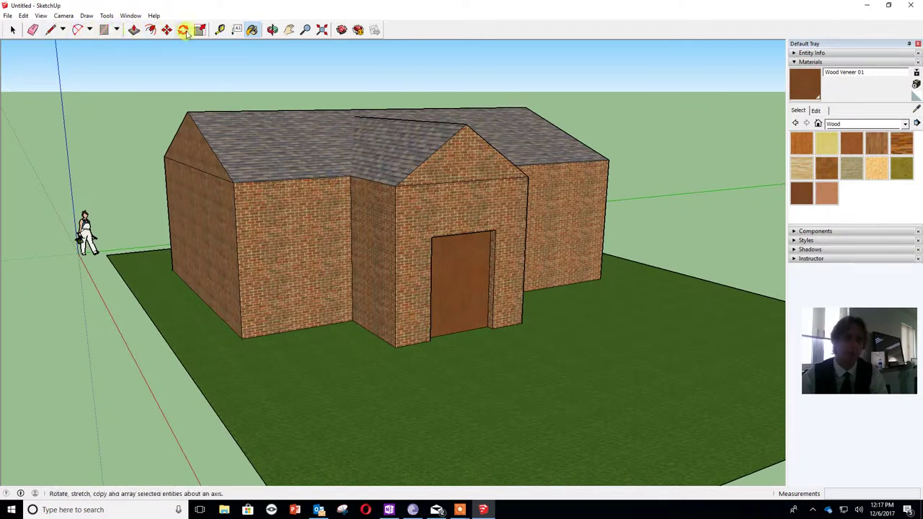
left_click(103, 30)
Draw a window rectangle on the left front wall and push it inward
left_click(265, 230)
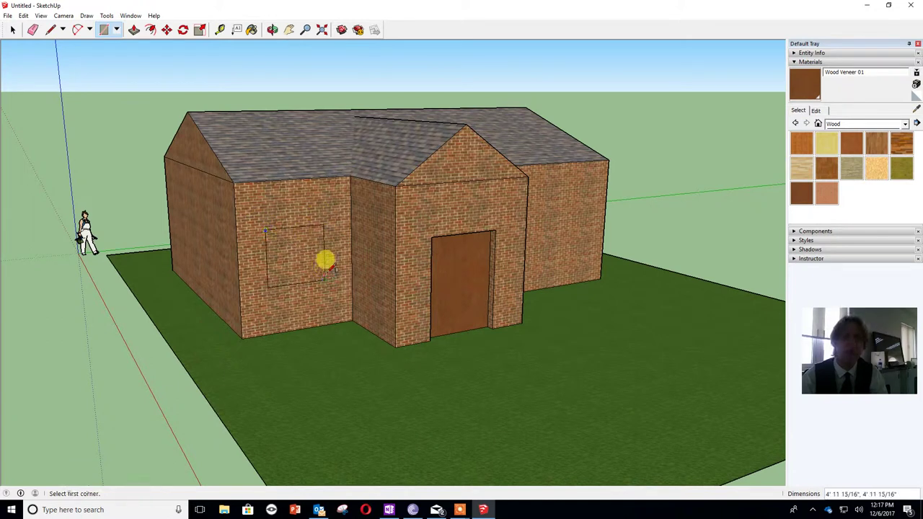
left_click(134, 30)
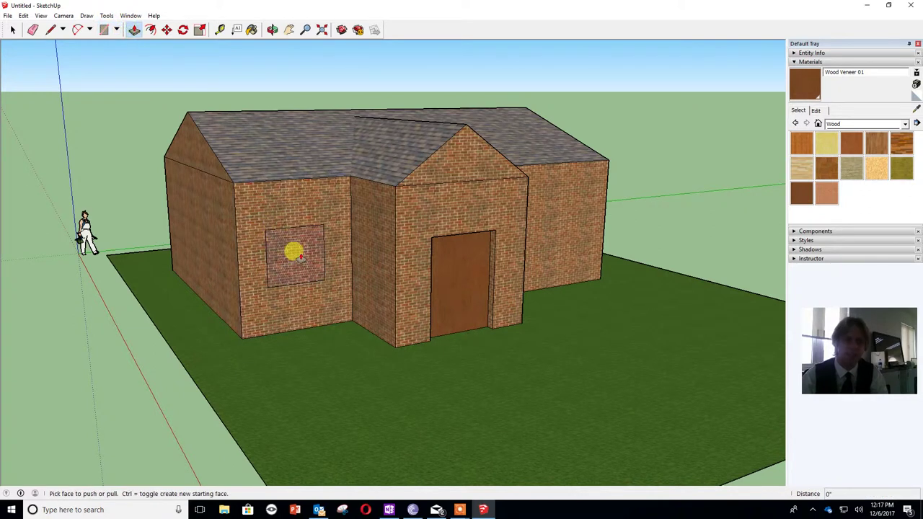
left_click_drag(296, 252, 288, 238)
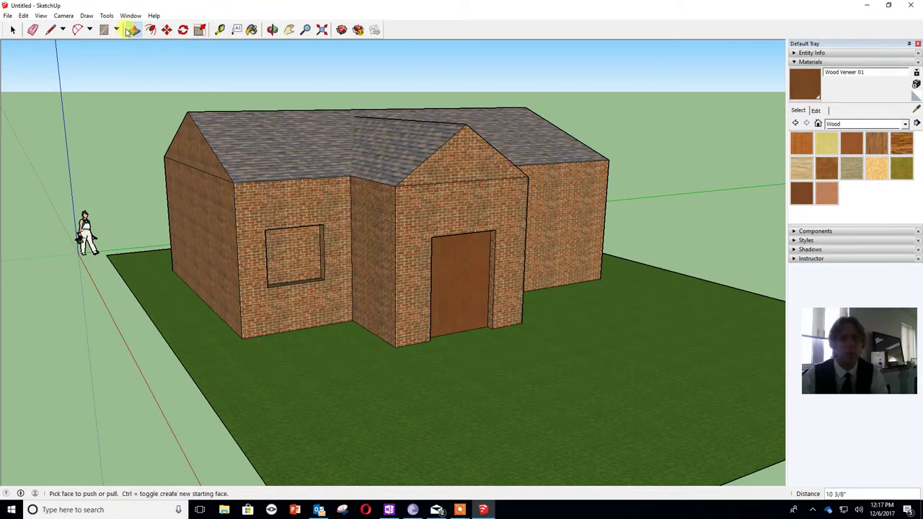
Glaze the window pane with Translucent Glass Blue from Glass and Mirrors
left_click(251, 29)
left_click(833, 127)
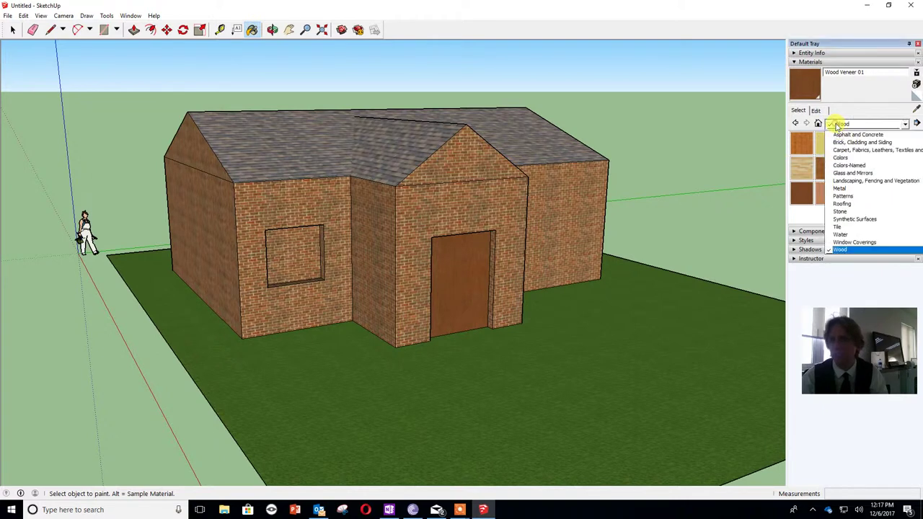
left_click(863, 174)
left_click(877, 143)
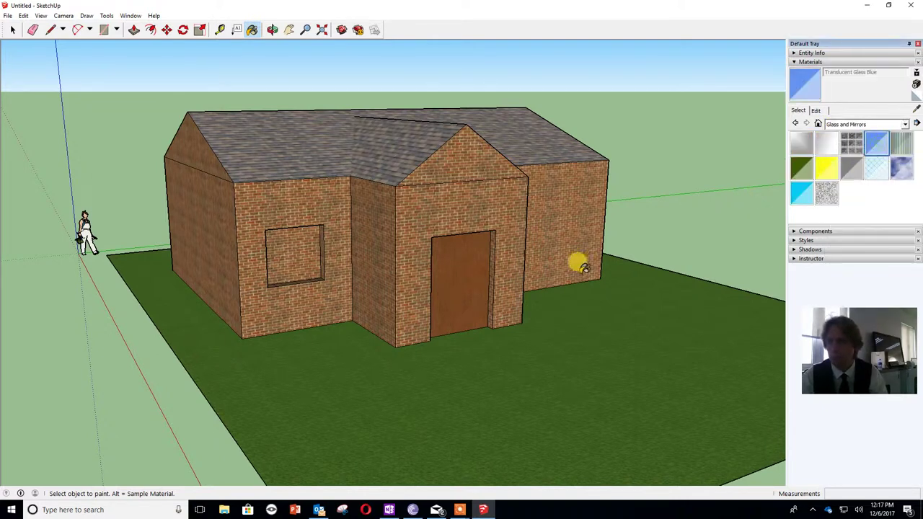
left_click(292, 245)
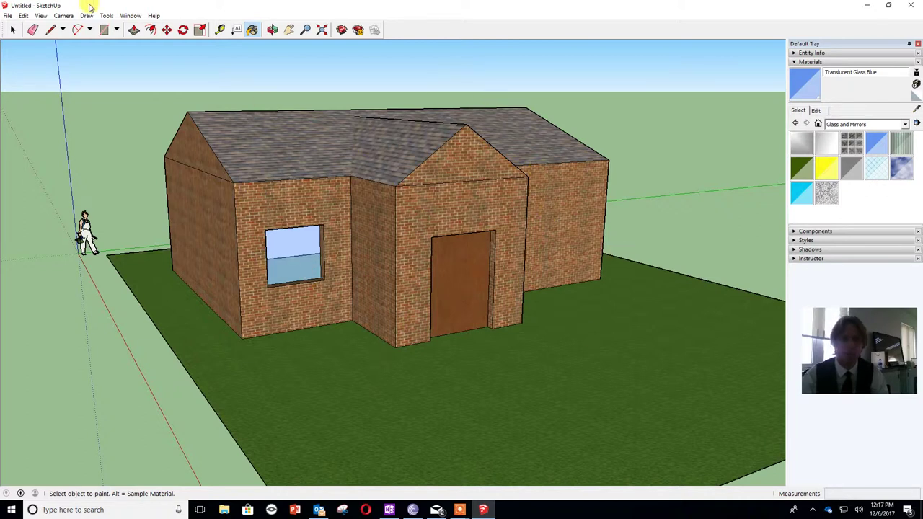
Orbit beside the house and draw a large rectangle on the grass for the pool area
left_click(272, 30)
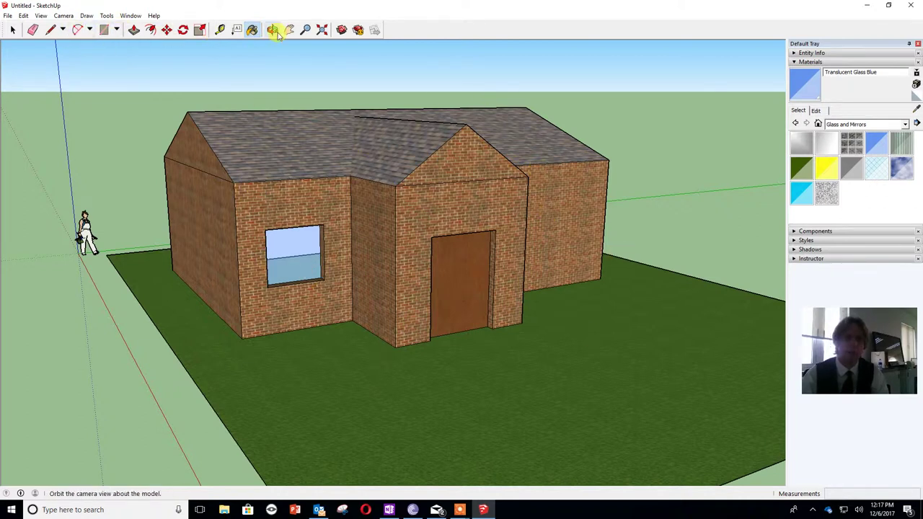
left_click_drag(313, 374, 520, 426)
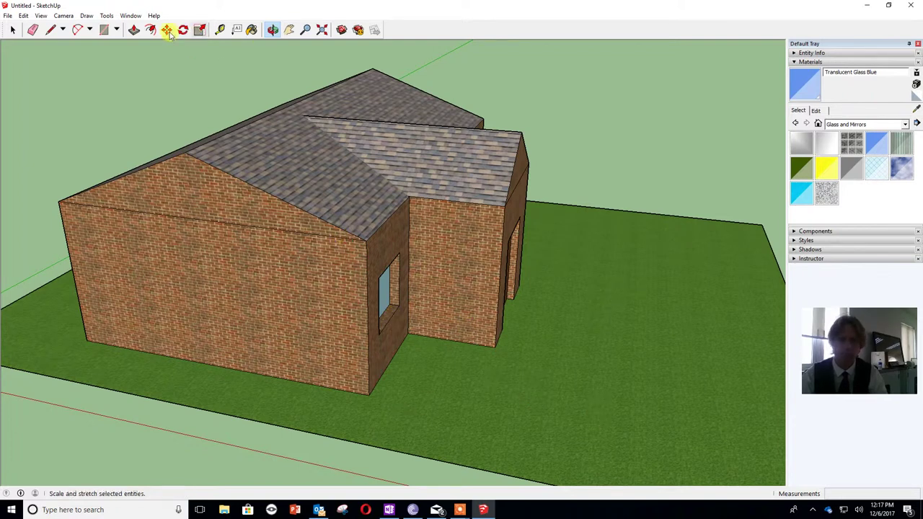
left_click(104, 29)
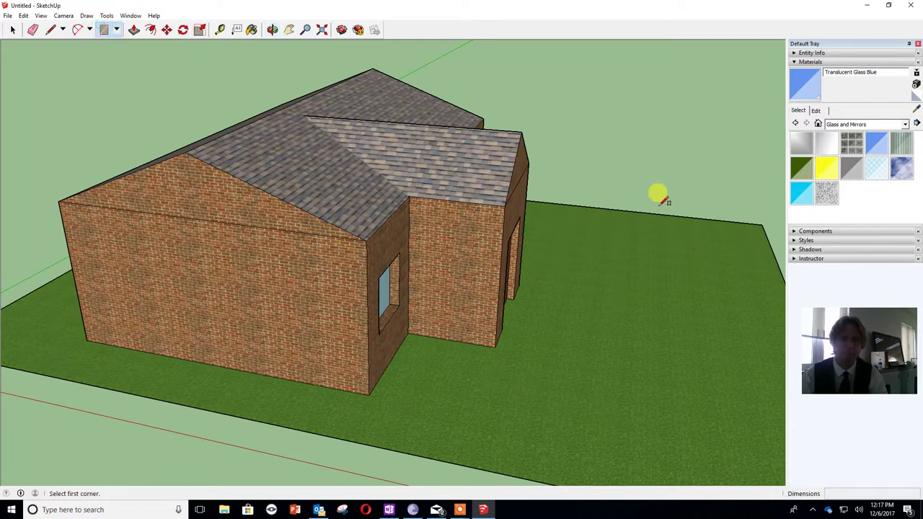
left_click(560, 221)
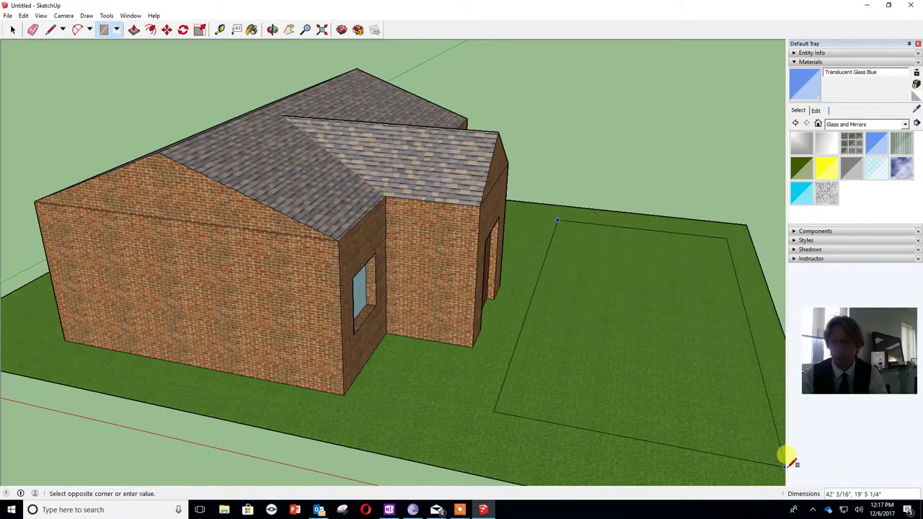
scroll(789, 467, "up", 2)
scroll(722, 433, "down", 2)
left_click(724, 456)
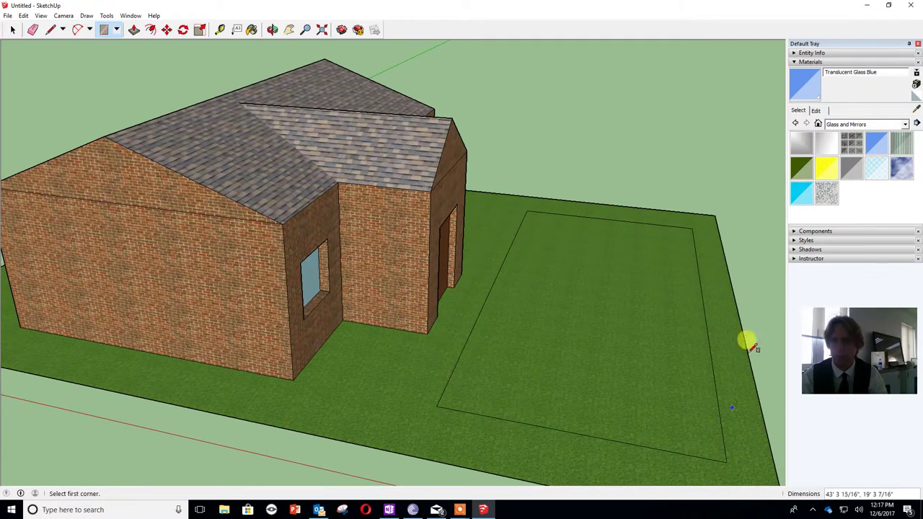
Surface the grass rectangle with Asphalt New from Asphalt and Concrete
left_click(252, 29)
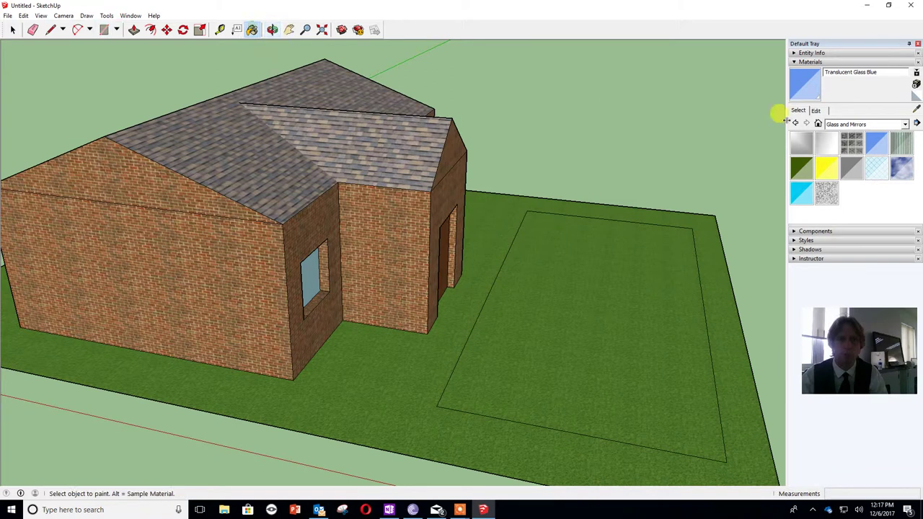
left_click(865, 124)
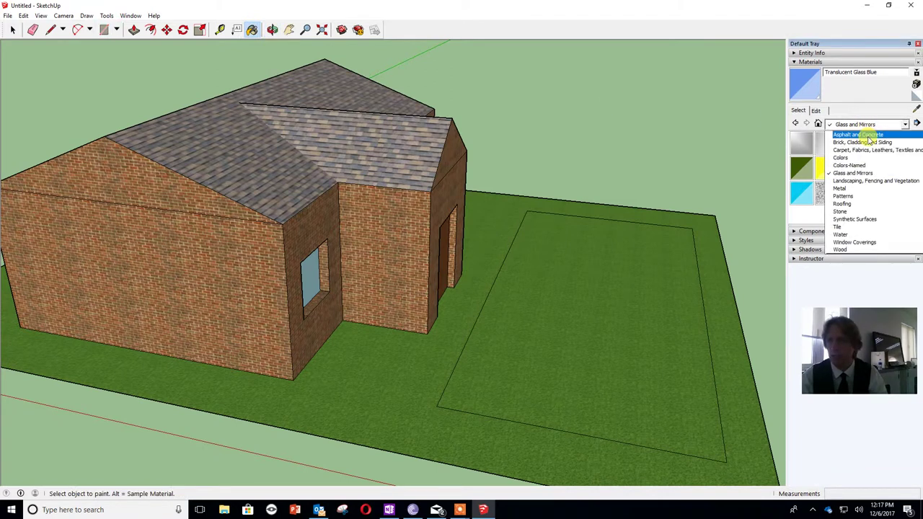
left_click(869, 138)
left_click(808, 148)
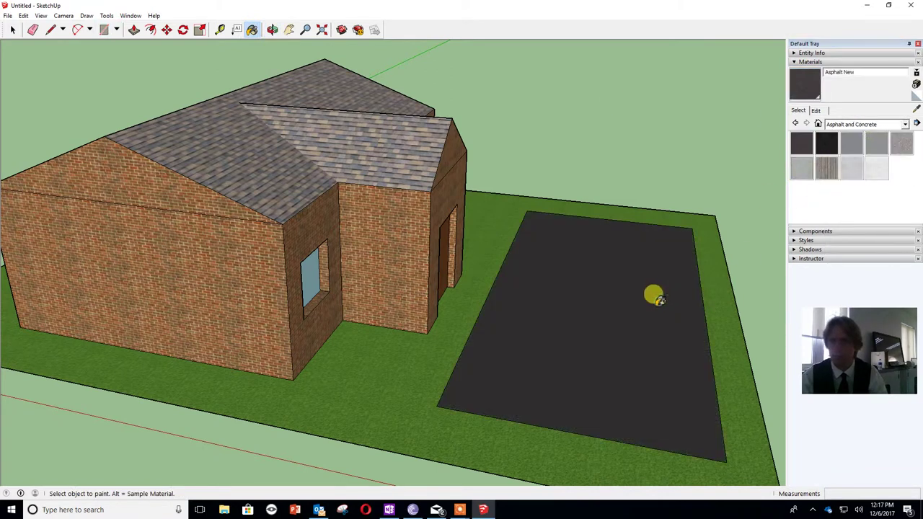
left_click(655, 293)
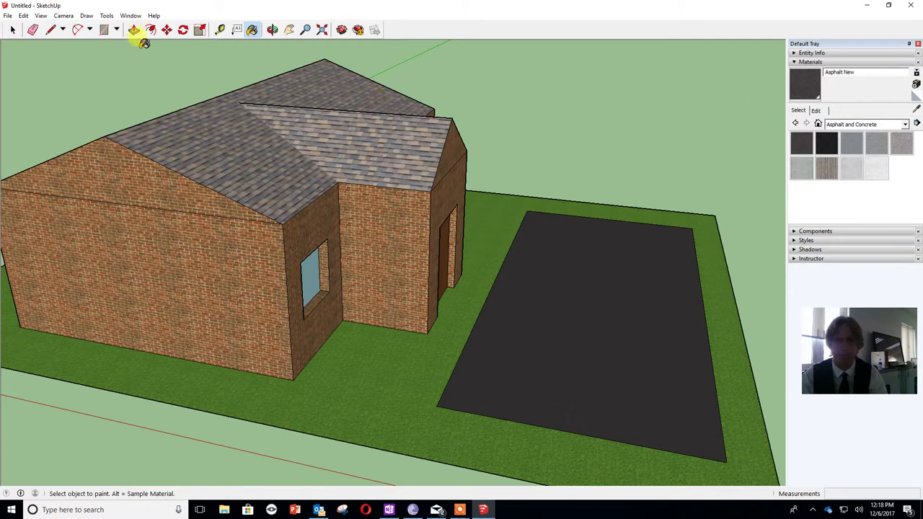
Draw an inset rectangle inside the asphalt, leaving an asphalt border
left_click(105, 30)
left_click(536, 219)
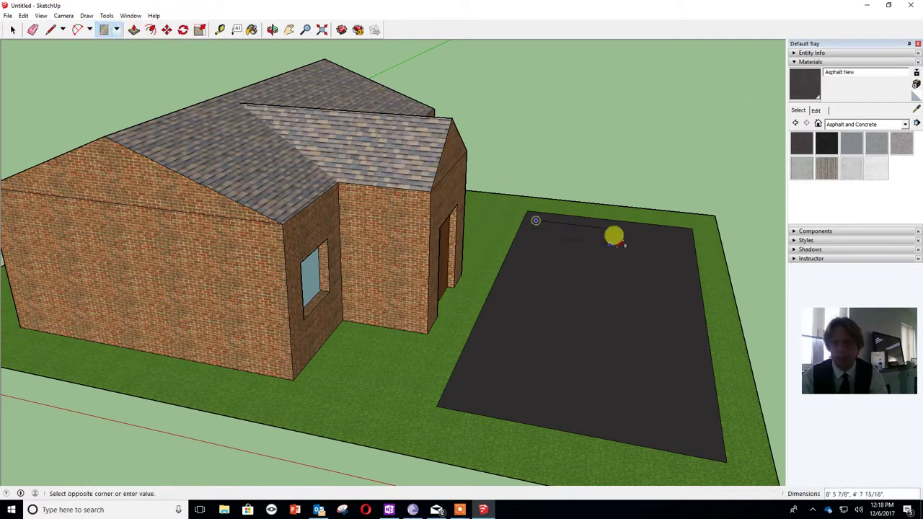
left_click(707, 440)
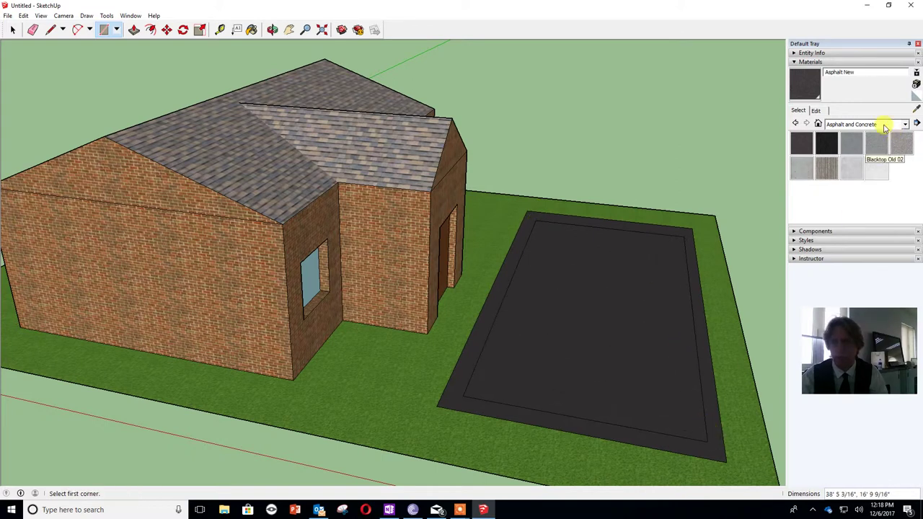
Fill the inset with Water Dark Blue and sink it about 6' 2 5/8" deep
left_click(252, 30)
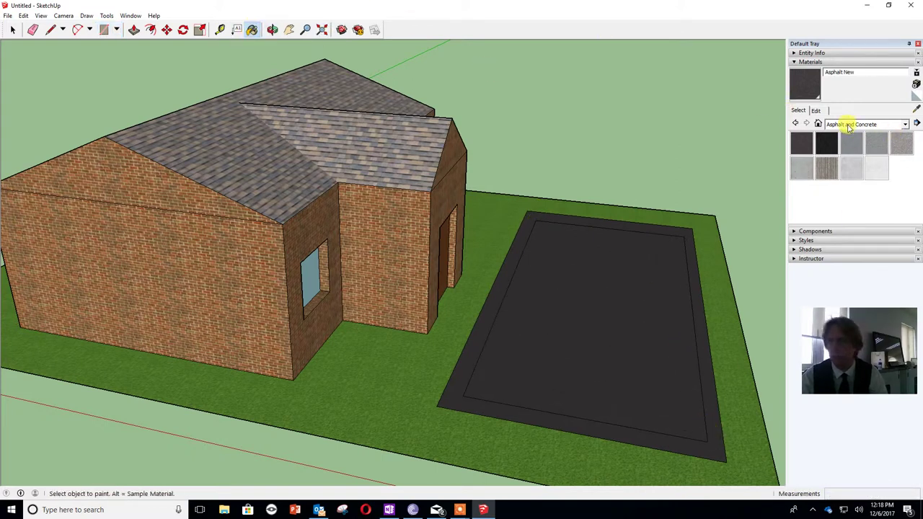
left_click(848, 126)
left_click(863, 239)
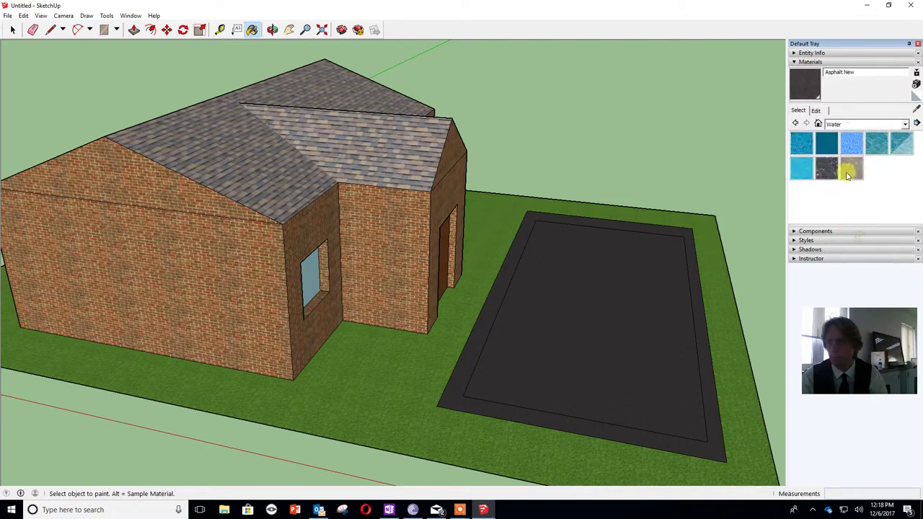
left_click(802, 143)
left_click(645, 268)
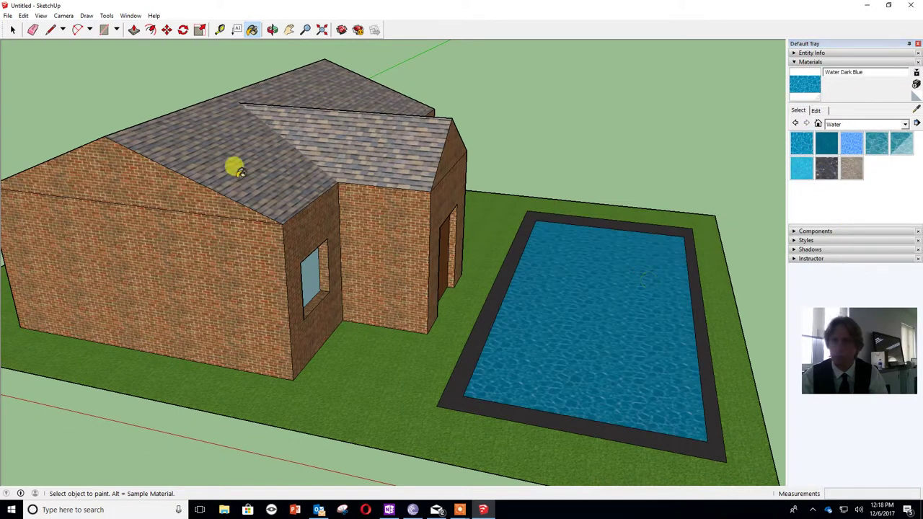
left_click(134, 30)
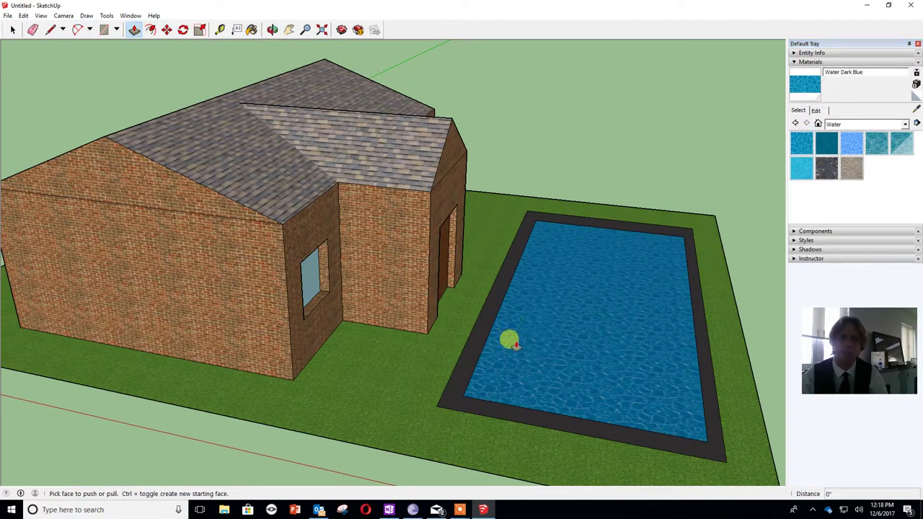
left_click_drag(590, 268, 589, 323)
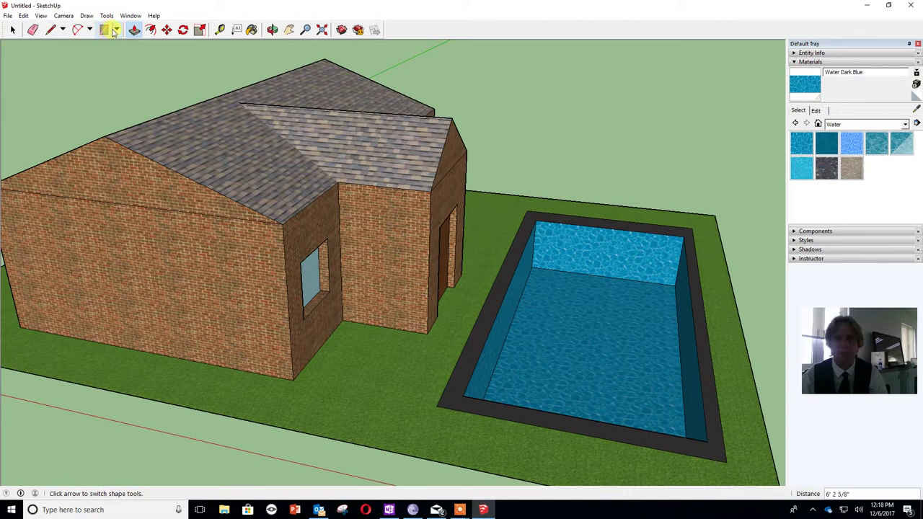
Orbit round to show the house front, door, window and pool in one view
left_click(272, 29)
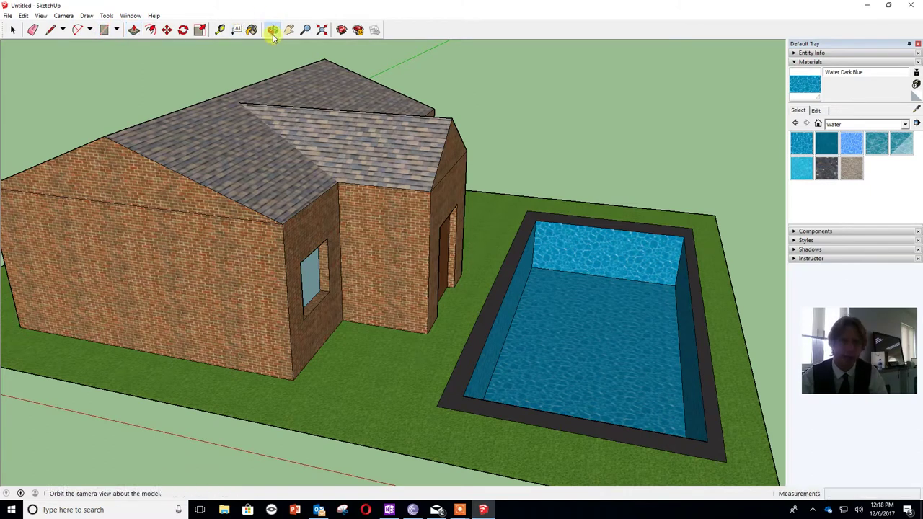
left_click_drag(402, 381, 229, 315)
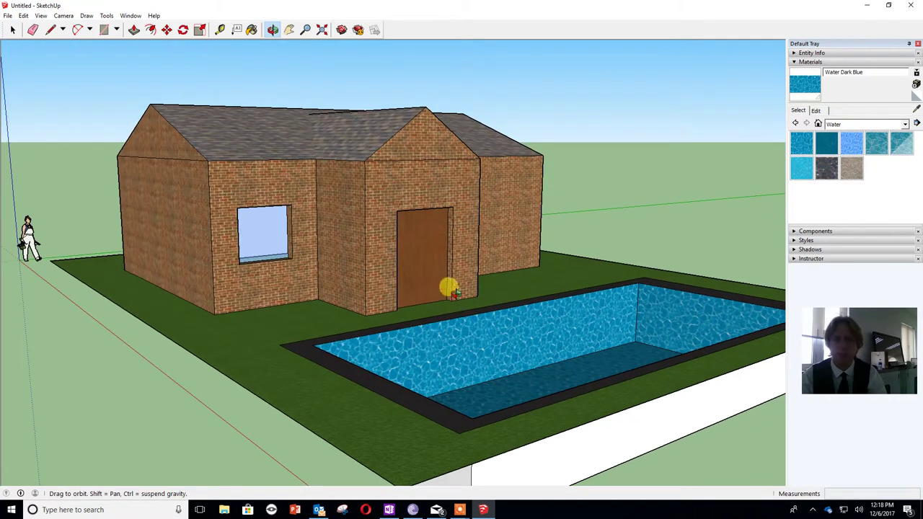